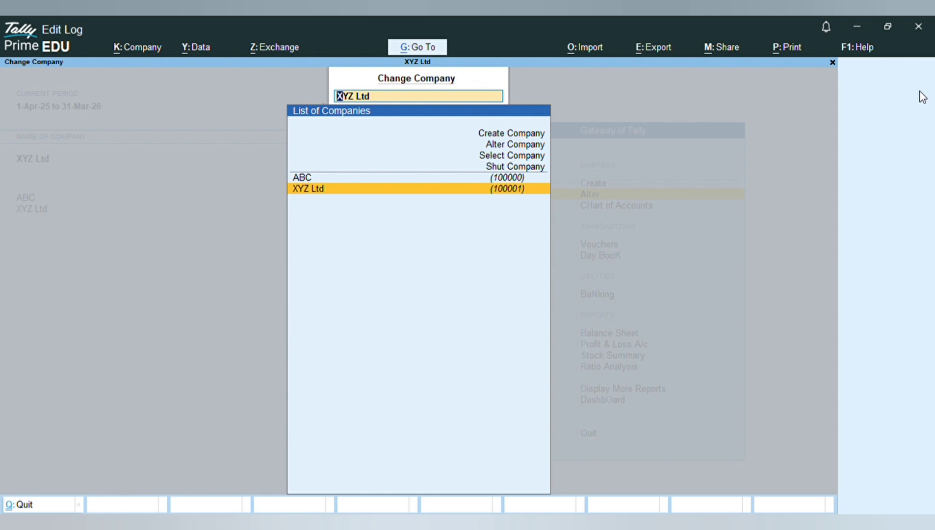
Step: Delete the company XYZ Ltd through Alter Company and confirm the deletion
left_click(517, 144)
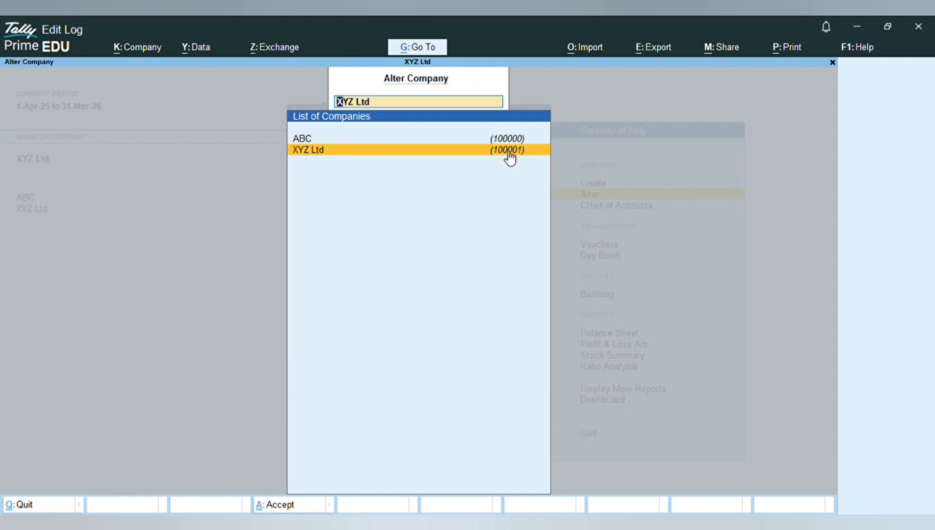
left_click(508, 151)
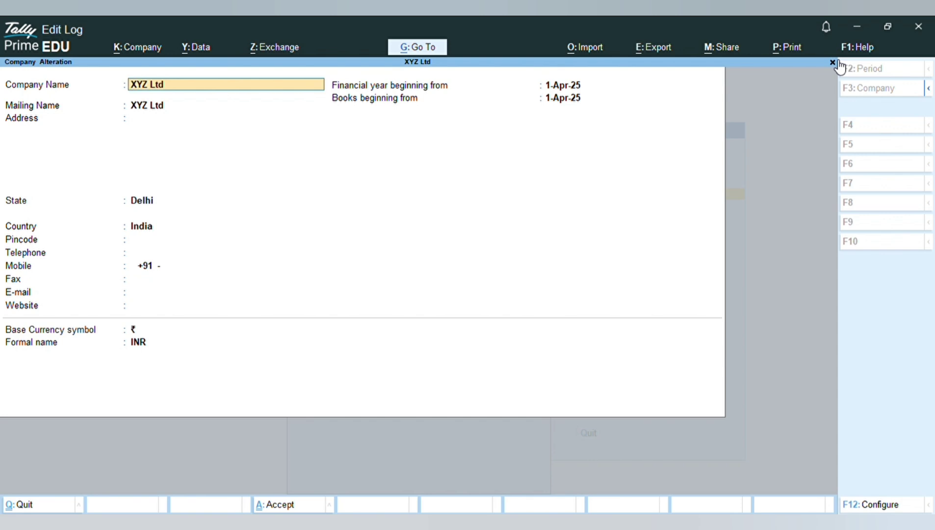
key("alt+d")
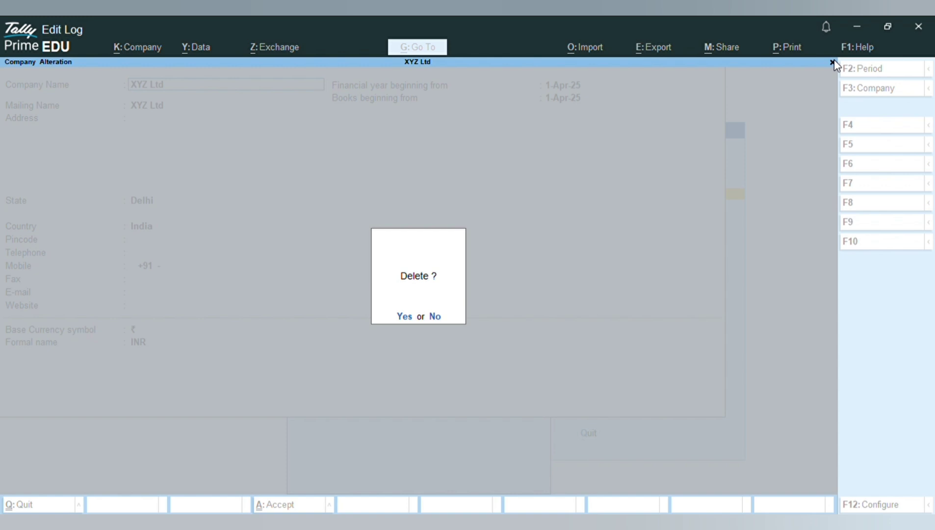
left_click(404, 317)
left_click(405, 317)
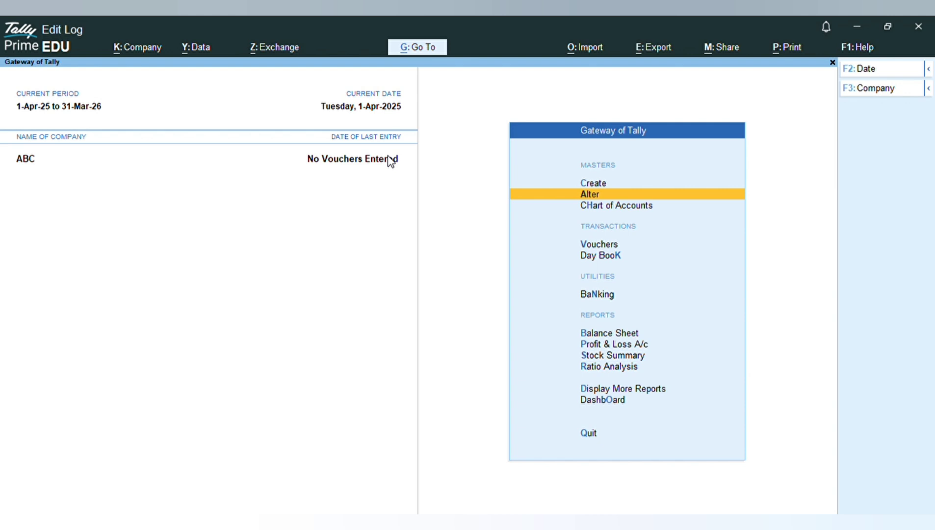
Step: Try to create a ledger named Capital with Multi Create from the Chart of Accounts ledger list
left_click(608, 205)
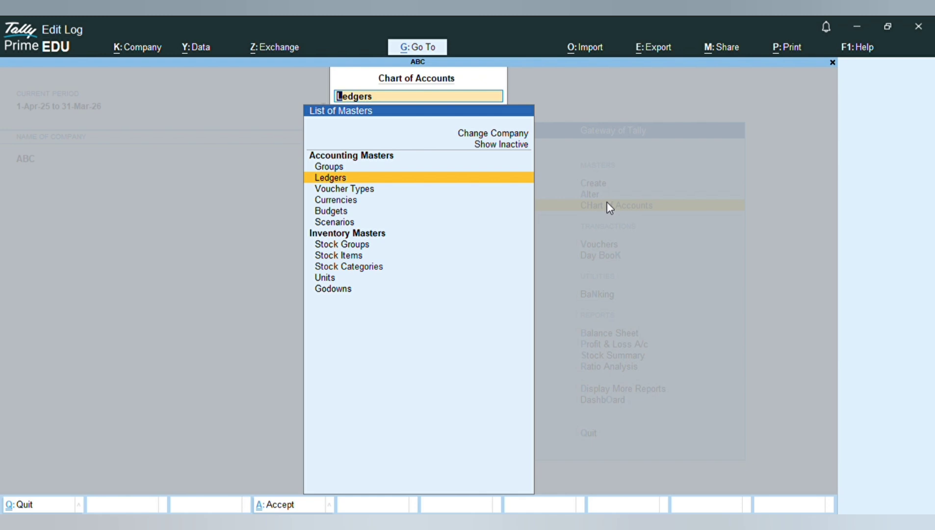
left_click(471, 180)
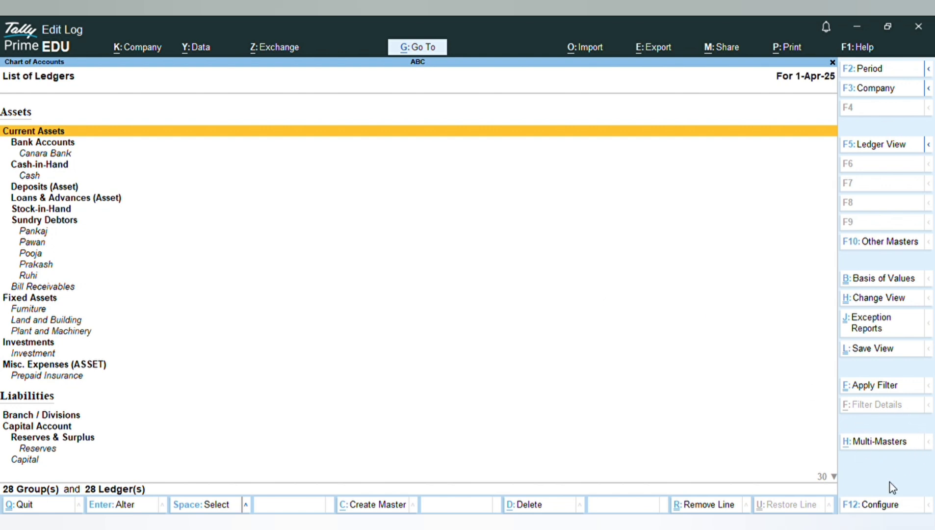
left_click(879, 442)
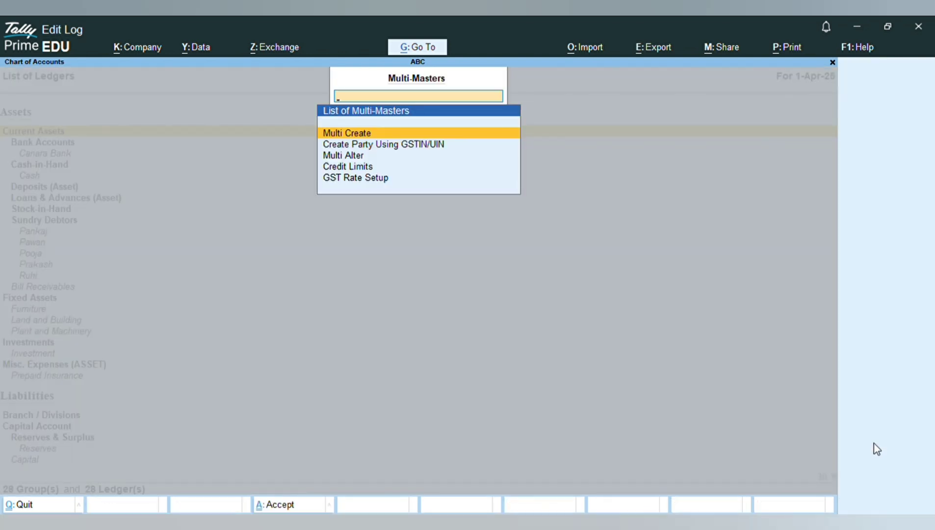
left_click(400, 136)
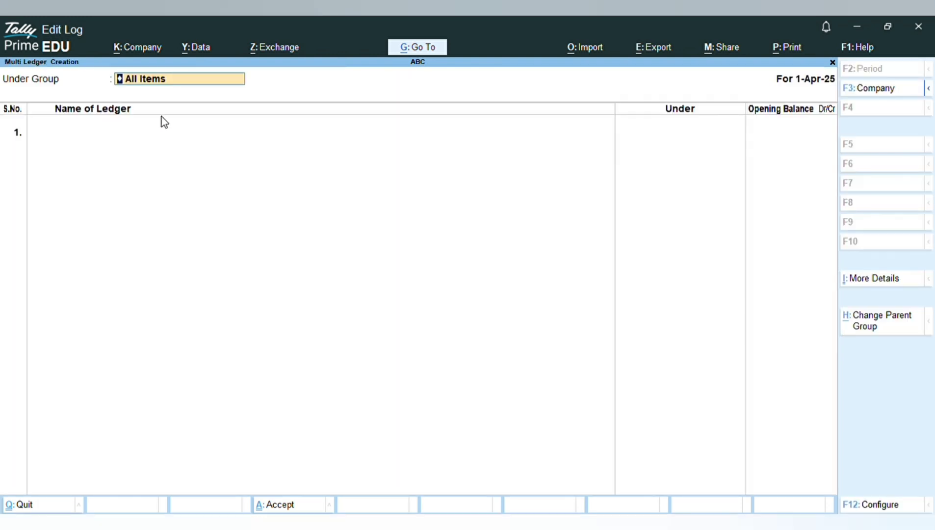
left_click(106, 133)
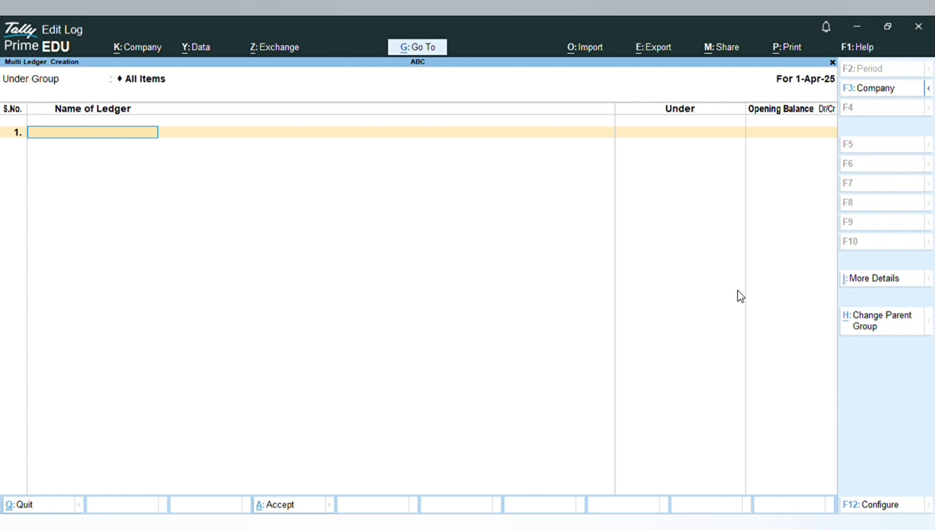
type("Capital")
key("Return")
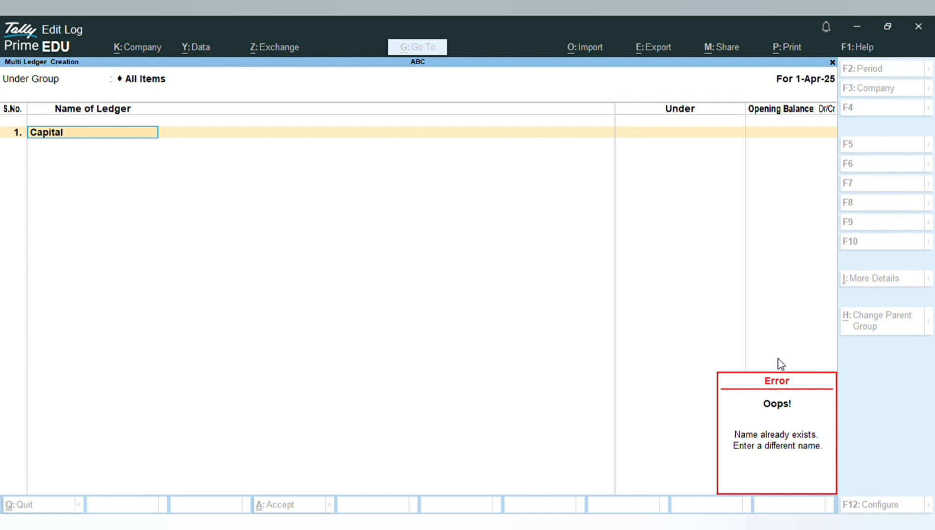
Step: Clear the ledger name, quit multi ledger creation and return to the Gateway of Tally
left_click(833, 58)
left_click(837, 57)
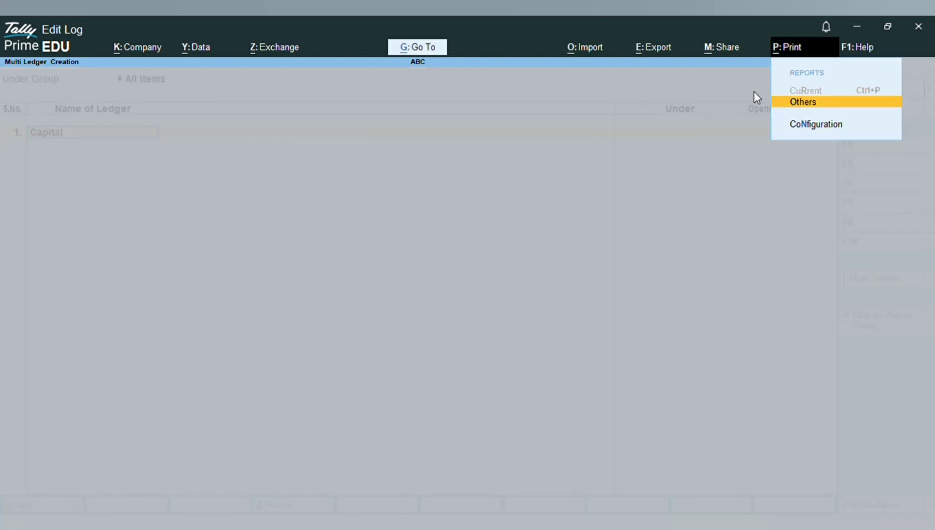
key("Escape")
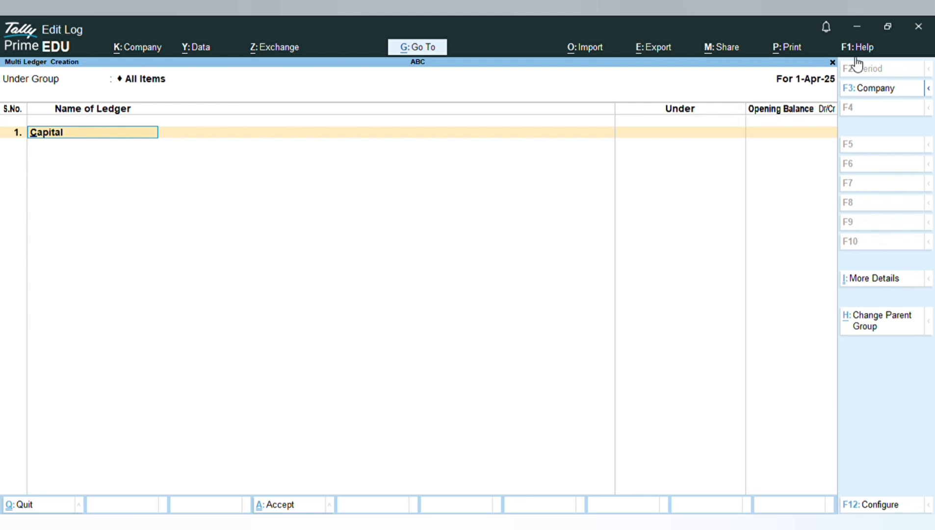
key("BackSpace")
left_click(833, 62)
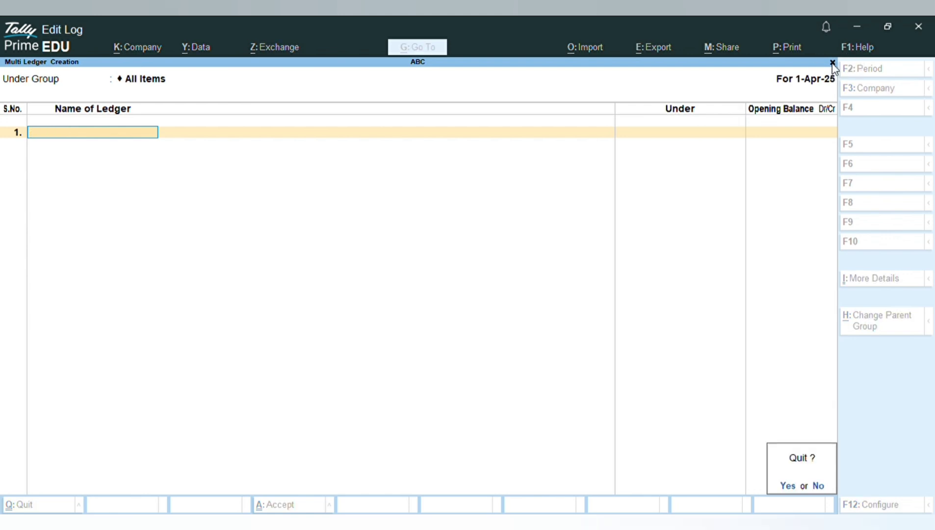
left_click(787, 486)
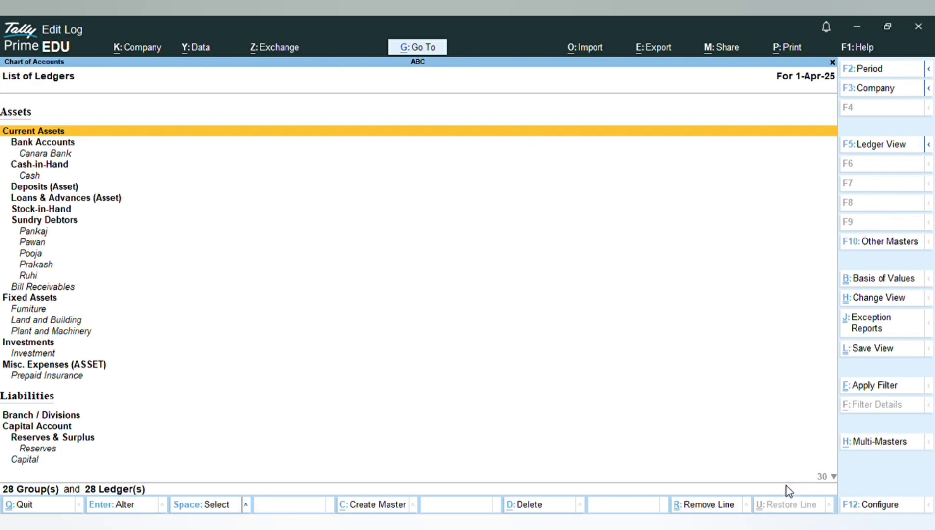
key("Escape")
key("Escape")
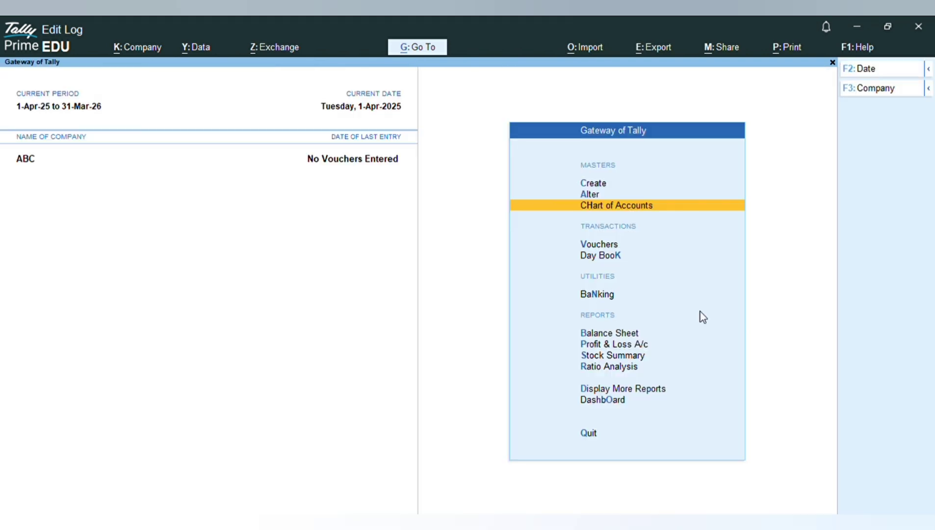
Step: Start creating a new company and name it Xyz
left_click(597, 183)
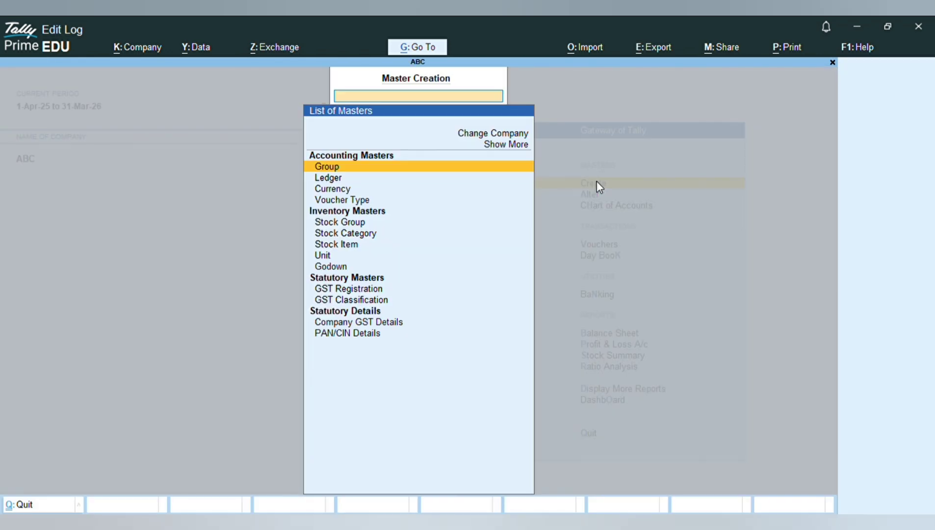
left_click(833, 62)
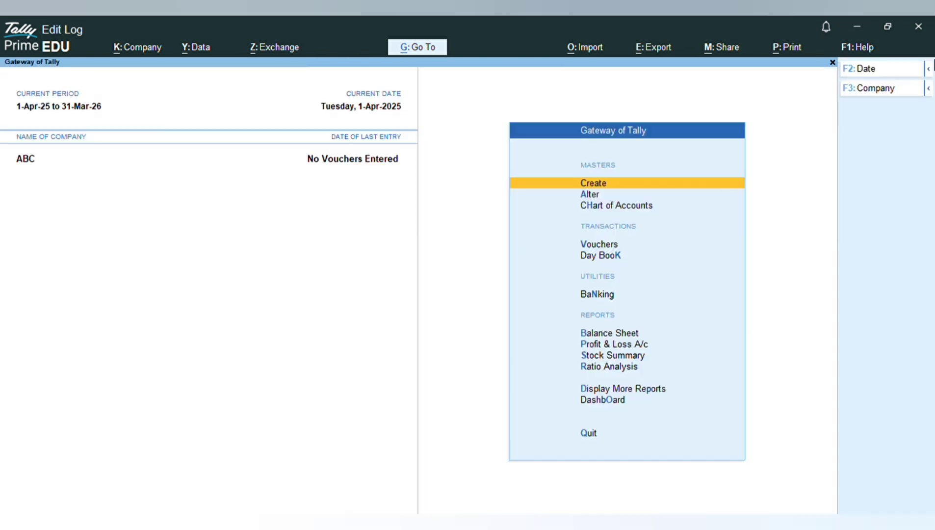
left_click(915, 89)
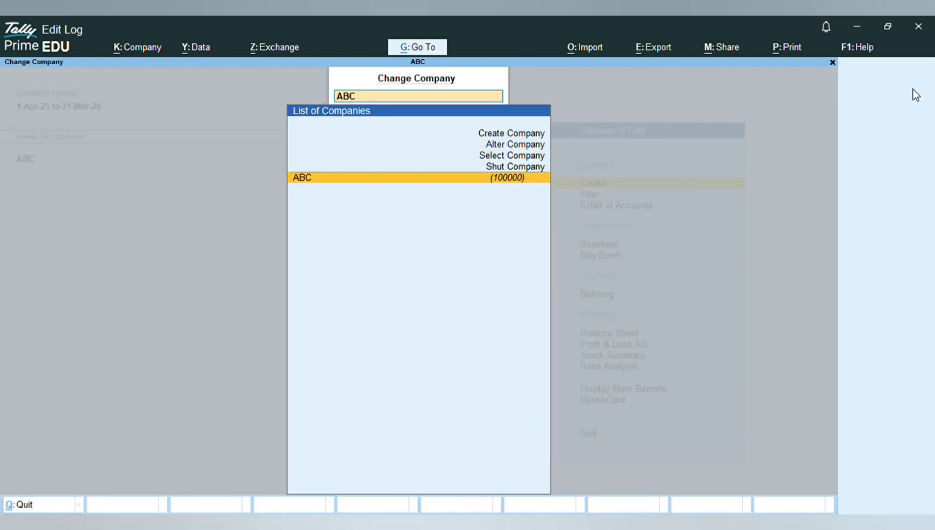
left_click(516, 146)
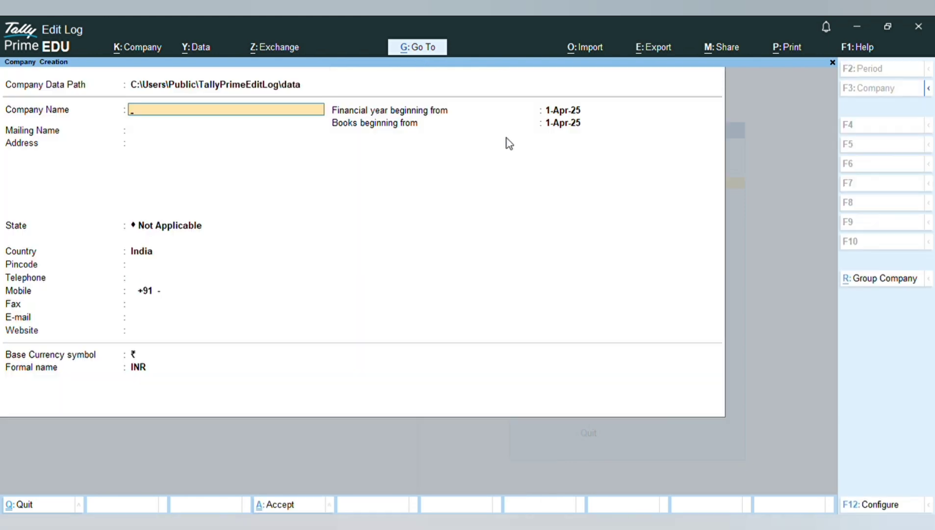
type("Xyz")
key("Return")
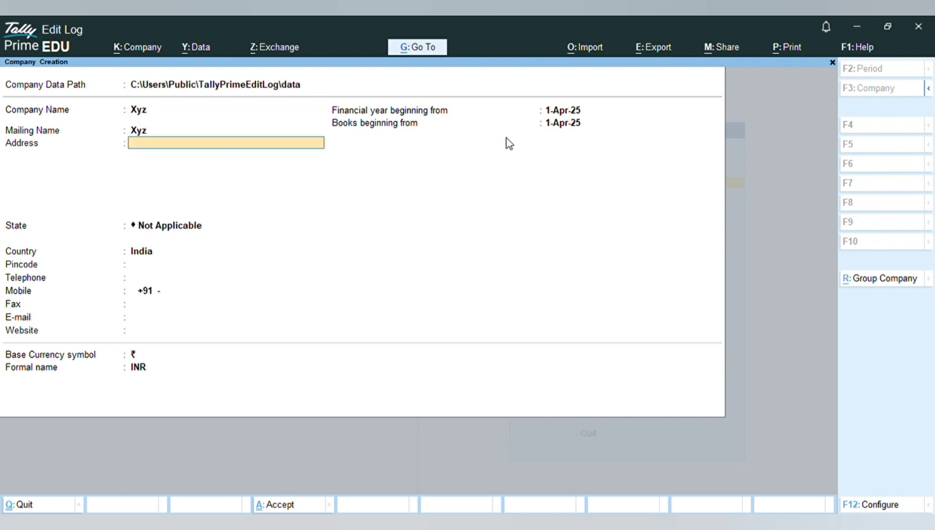
Step: Set the new company's state to Delhi and accept the company creation form
key("Return")
key("Up")
key("Up")
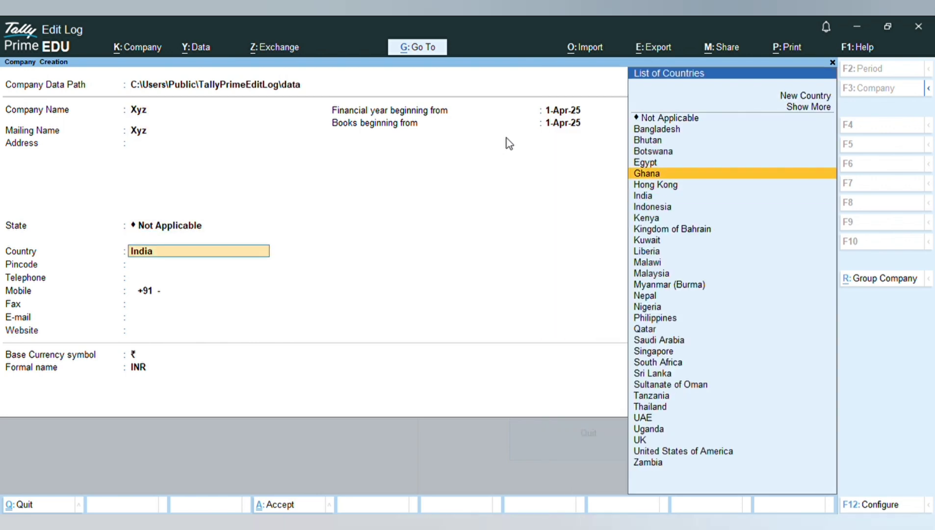
left_click(220, 224)
type("Delh")
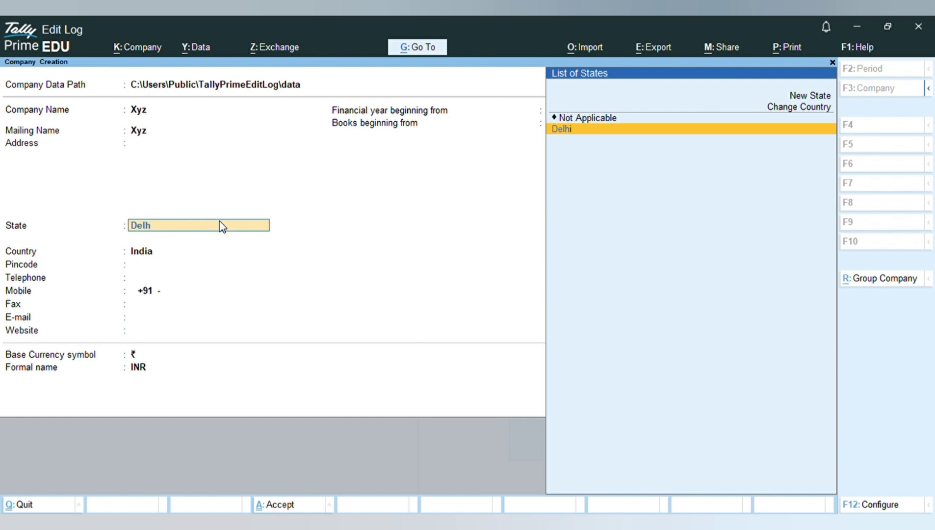
key("Return")
key("Return")
key("Return")
key("Return")
key("Return")
key("Return")
key("Return")
key("Return")
key("Return")
key("Return")
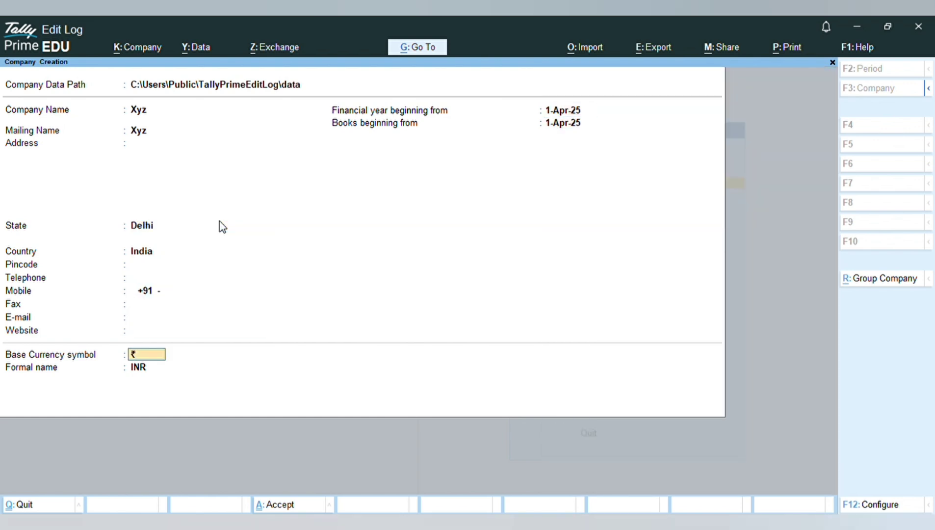
key("Return")
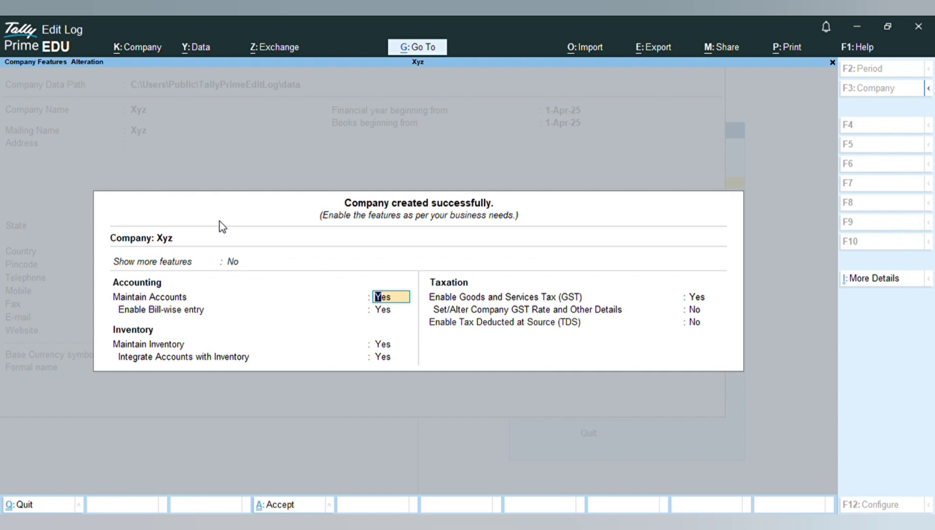
Step: Accept the accounting and inventory features and keep Goods and Services Tax enabled
key("Return")
key("Return")
key("Return")
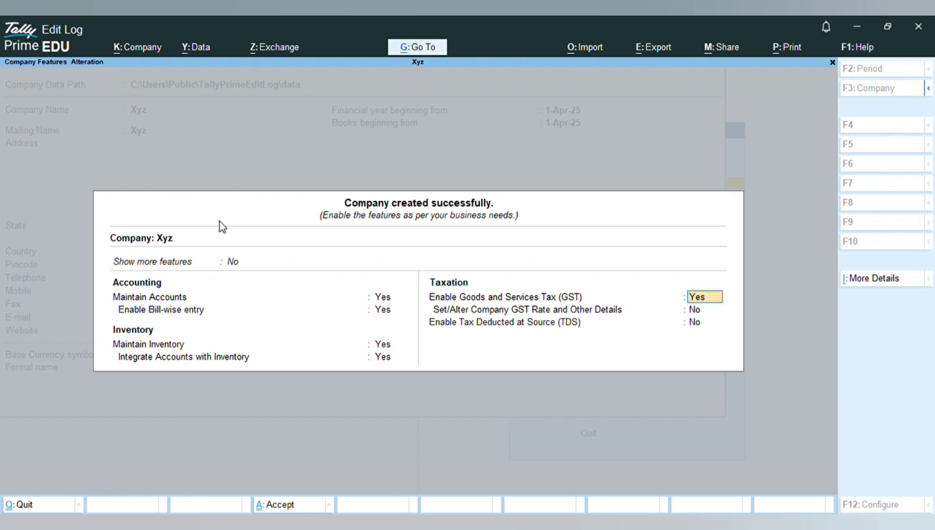
key("Return")
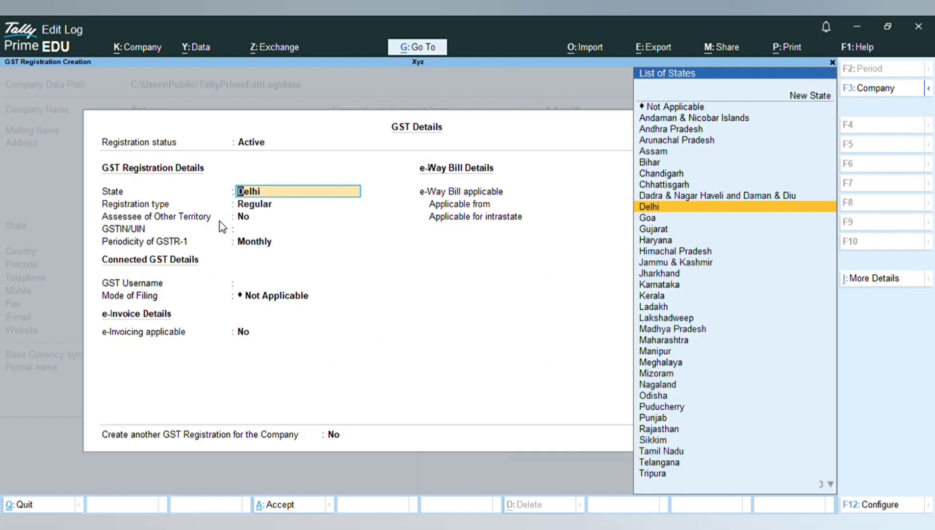
Step: Accept the GST registration details with state Delhi, regular registration and e-Way Bill applicable
key("Return")
key("Return")
key("Return")
key("Return")
key("Return")
key("Return")
key("Return")
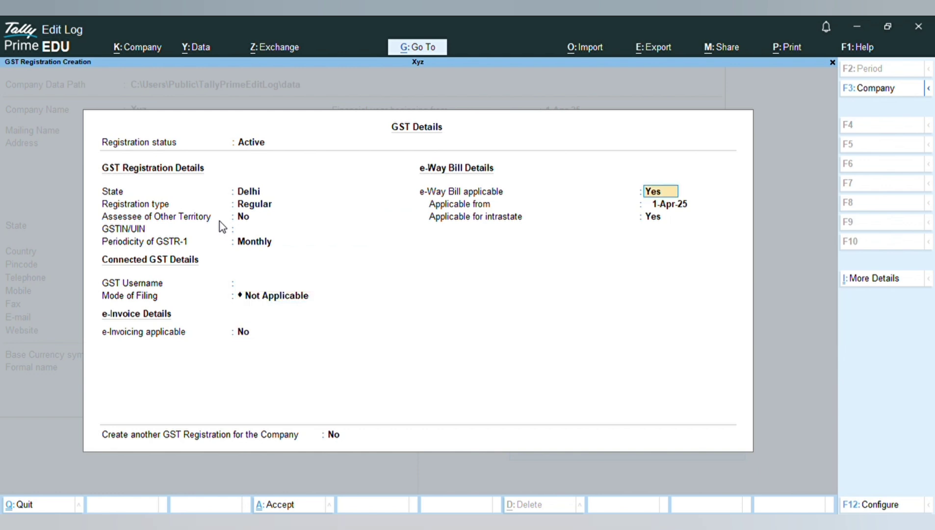
key("Return")
Step: Enable Tax Deducted at Source (TDS) for the company
key("Return")
key("Return")
key("Return")
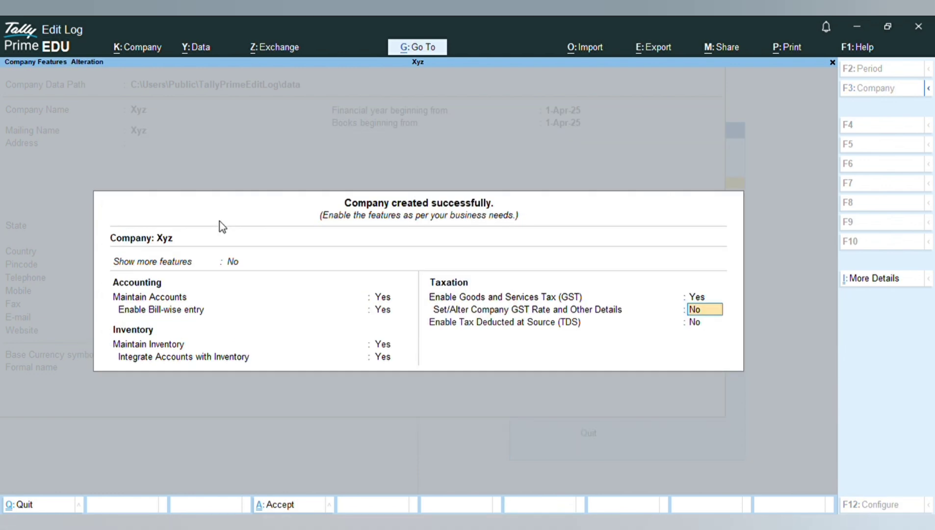
key("Return")
type("yes")
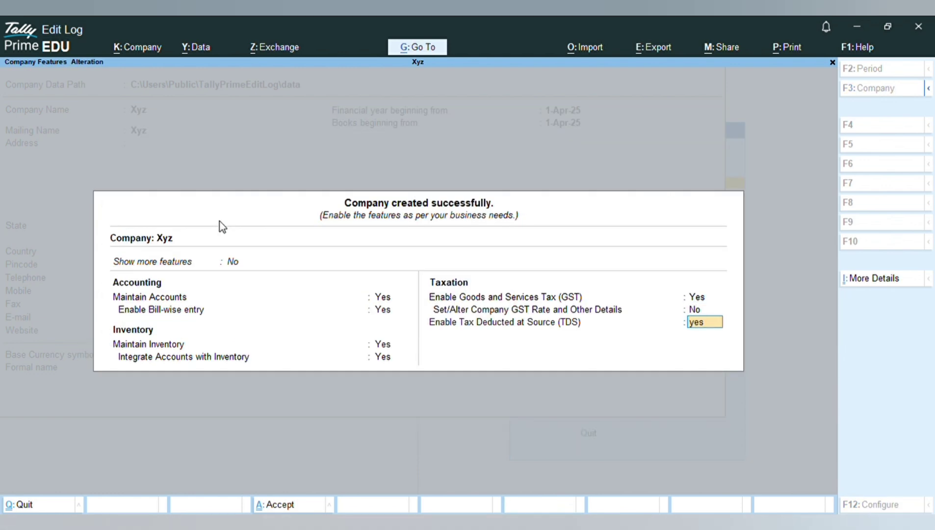
key("Return")
key("Return")
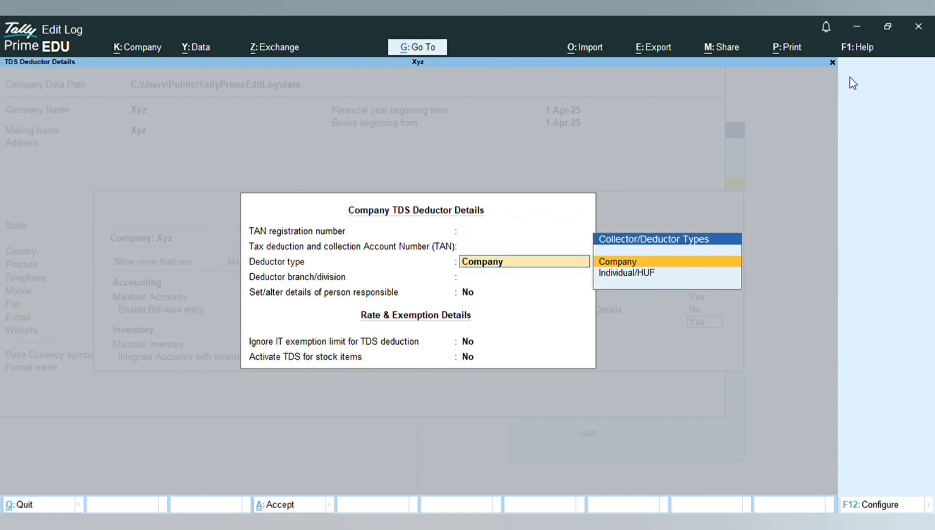
Step: Close the TDS deductor details, set TDS to No and accept the company features
left_click(833, 63)
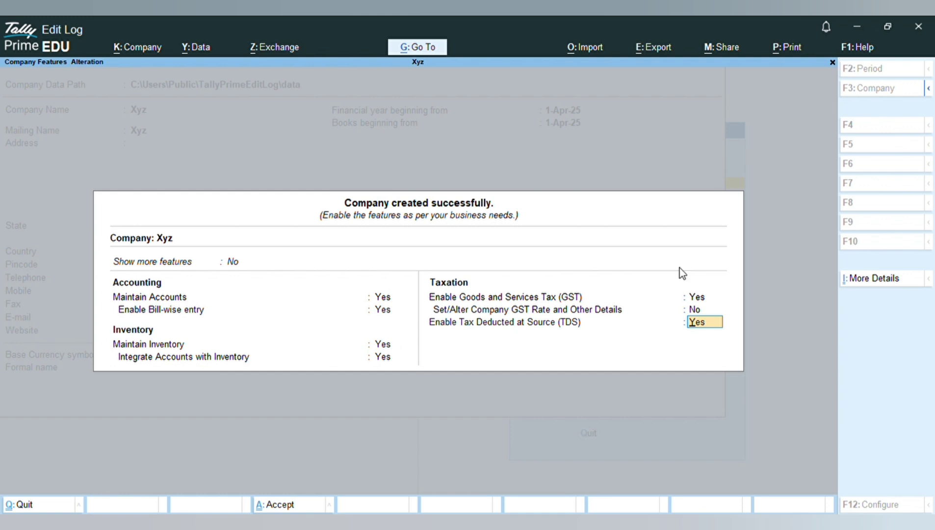
type("n")
left_click(832, 62)
left_click(695, 363)
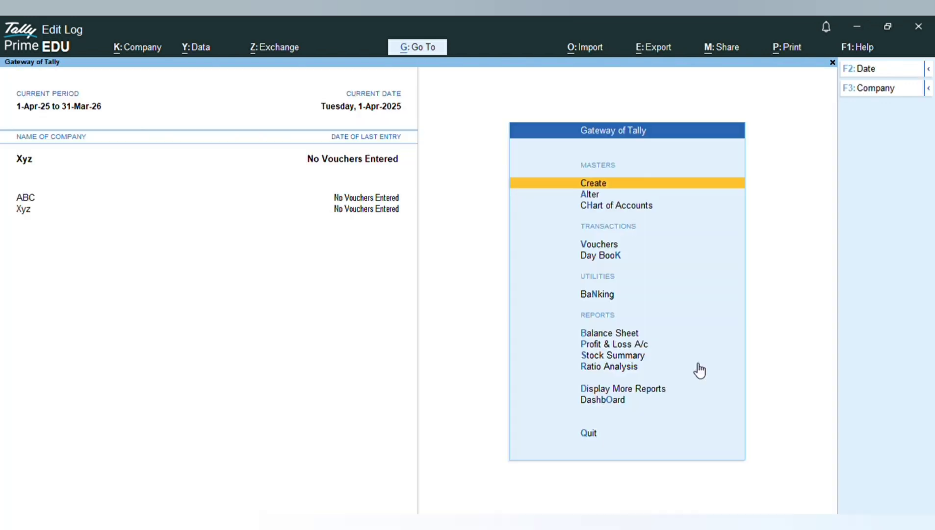
Step: Alter the company GST details, specifying GST rate details here as Taxable at 18%, and accept
left_click(637, 196)
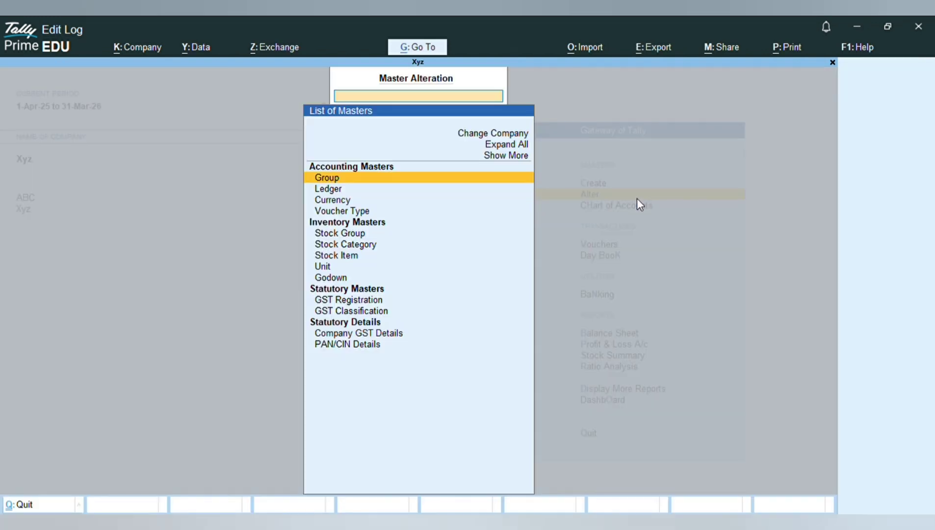
left_click(345, 334)
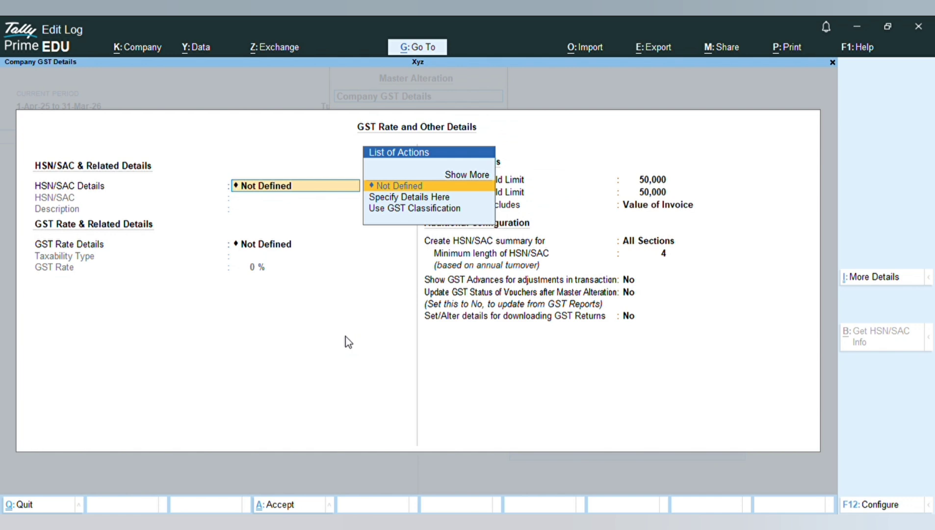
key("Return")
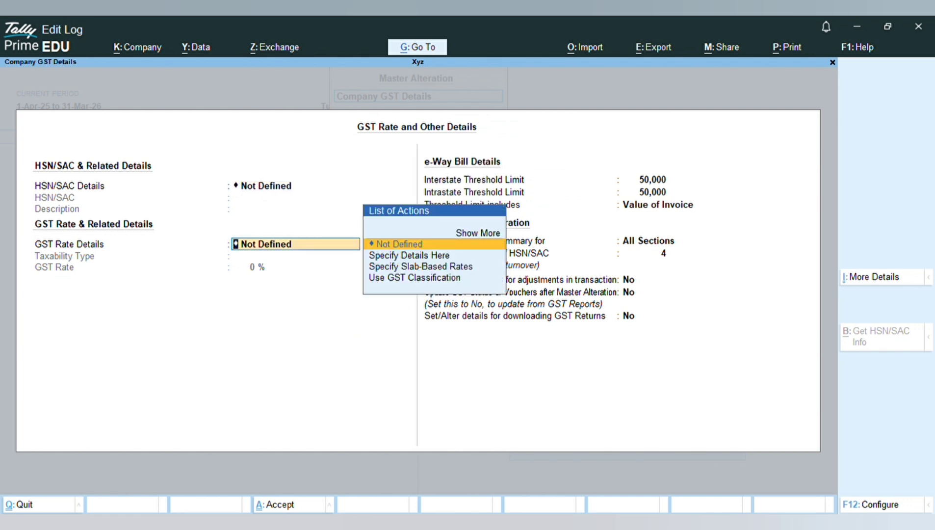
key("Down")
key("Return")
key("Return")
type("1")
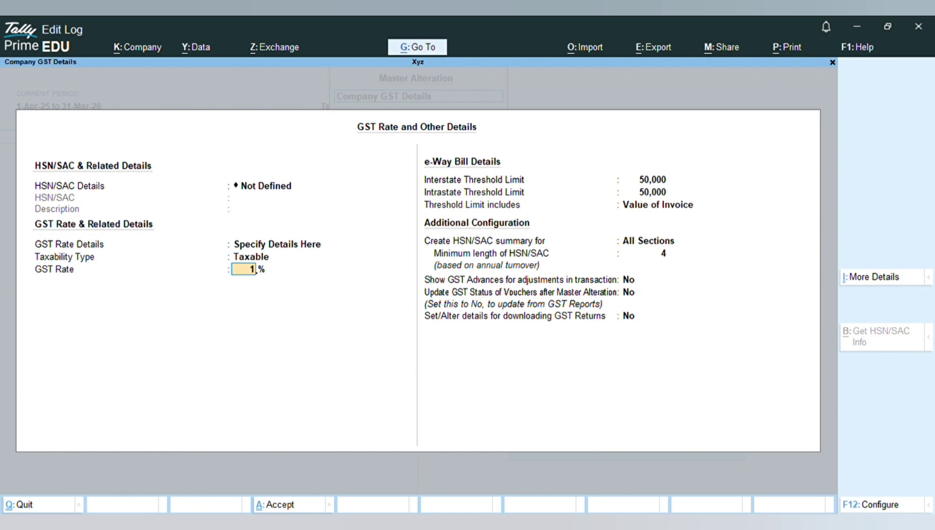
type("8")
key("Return")
key("Return")
key("Return")
key("Return")
key("Return")
key("Return")
key("Return")
key("Return")
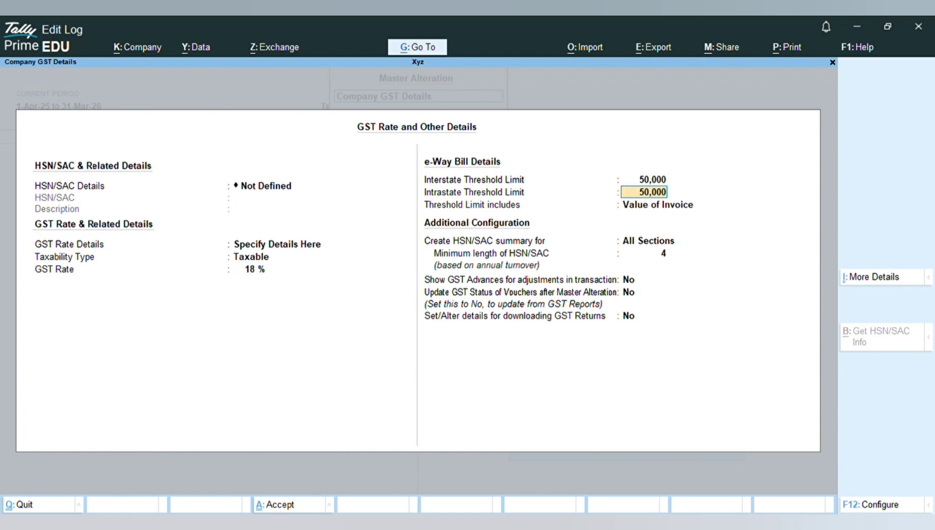
key("Return")
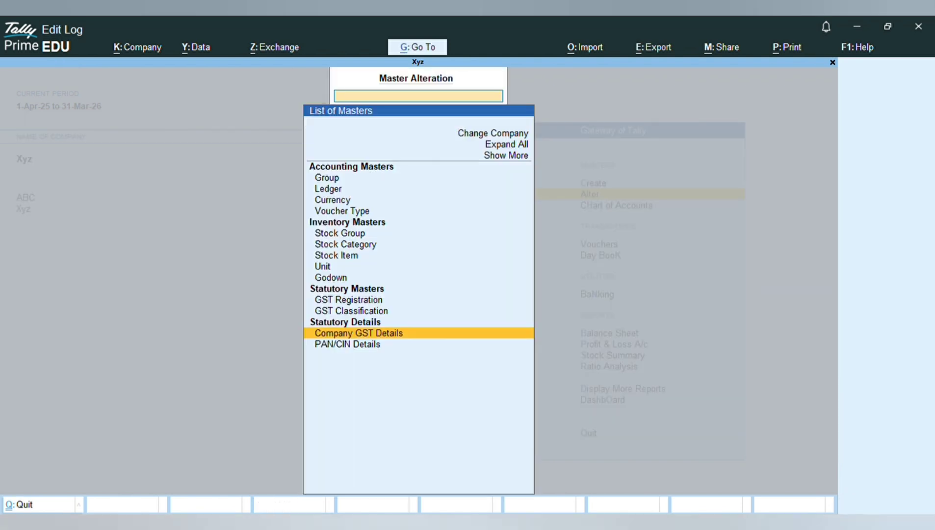
key("Return")
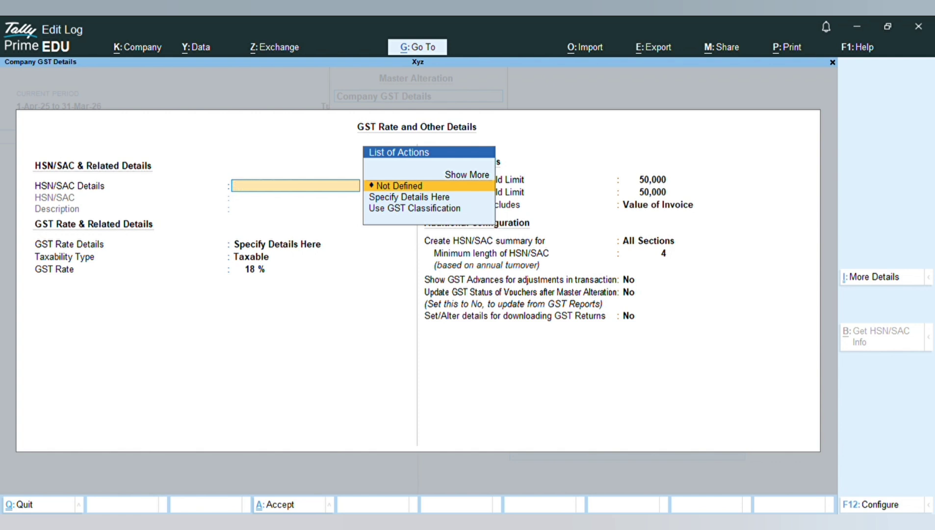
key("Escape")
key("Return")
key("Escape")
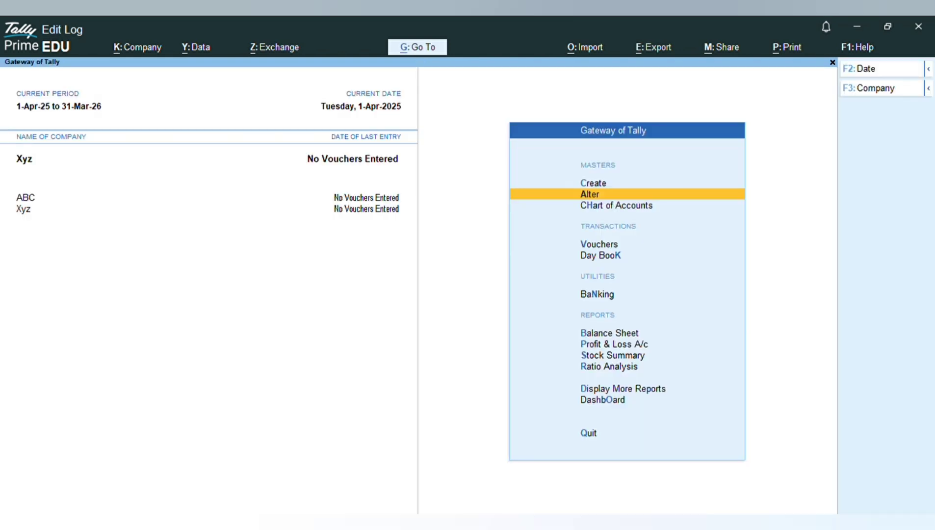
Step: Open multi-ledger creation from the chart of accounts under All Items and create a Capital ledger under Capital Account
left_click(628, 206)
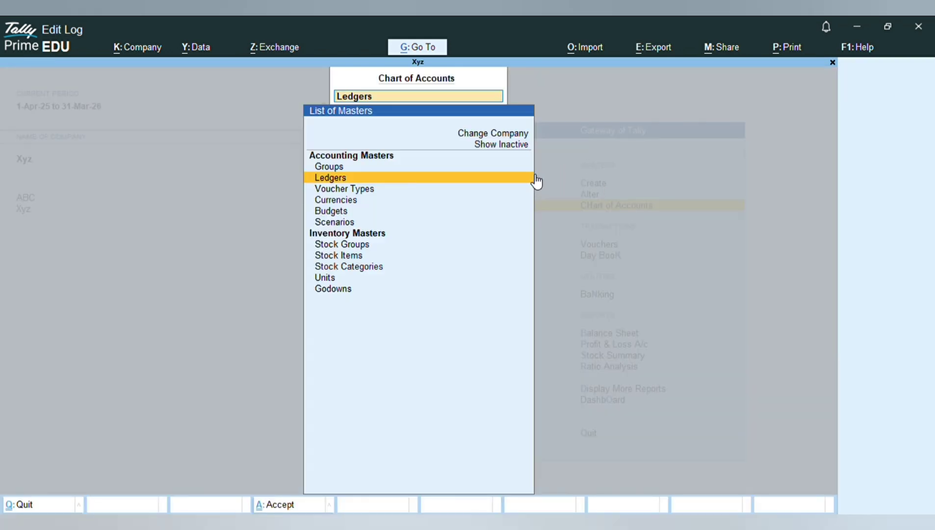
left_click(522, 179)
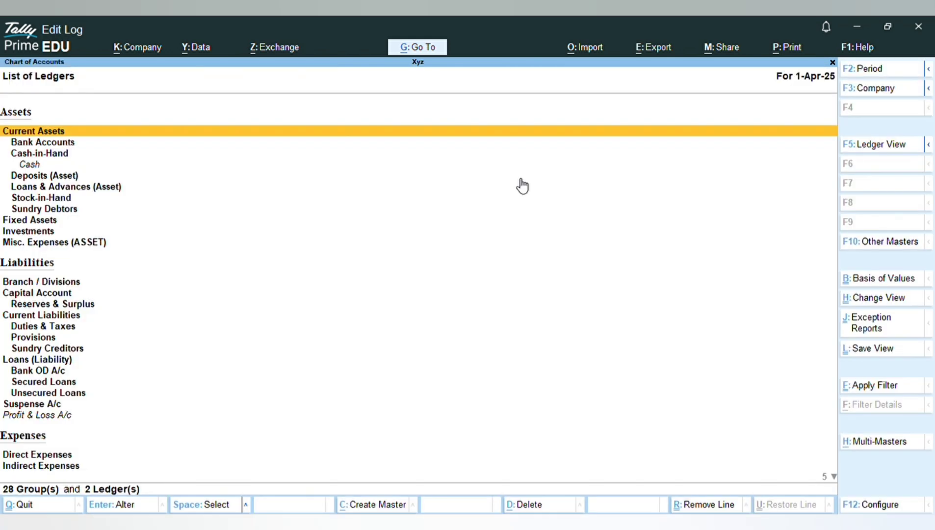
left_click(862, 443)
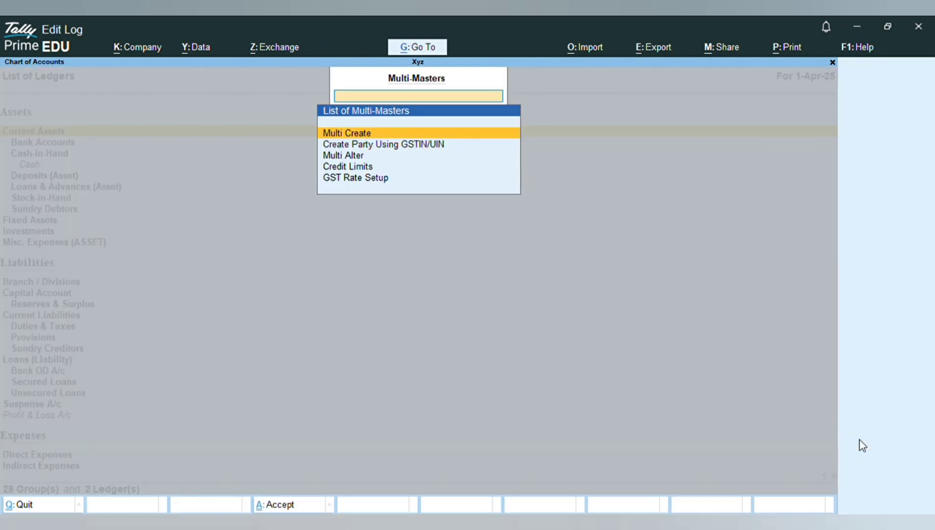
left_click(461, 134)
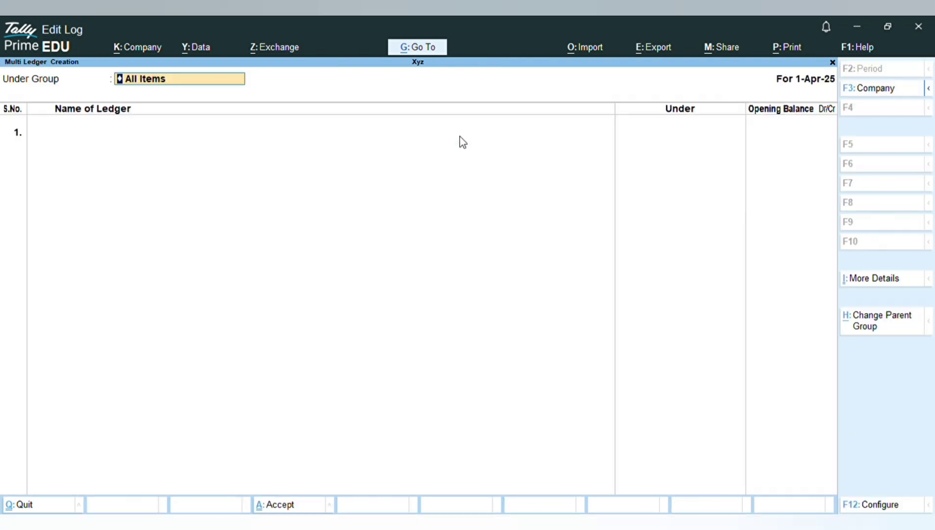
type("Ca")
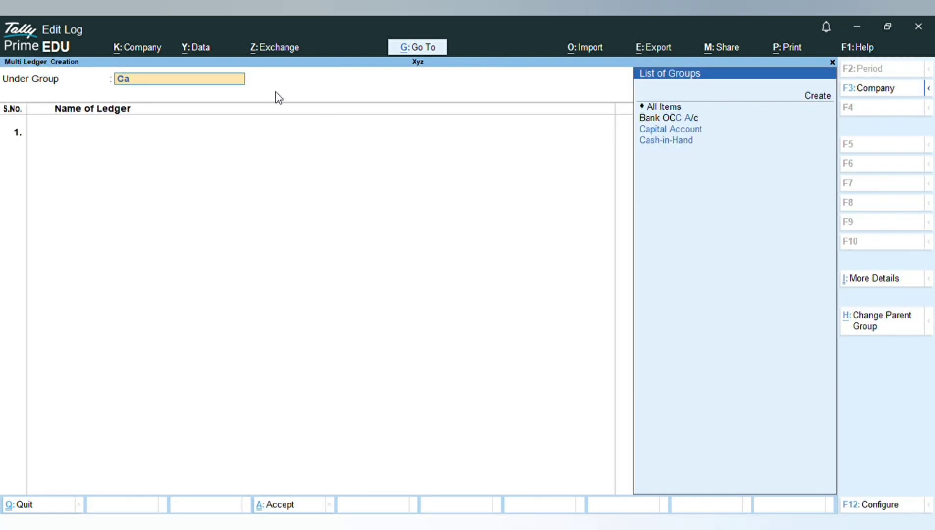
key("Return")
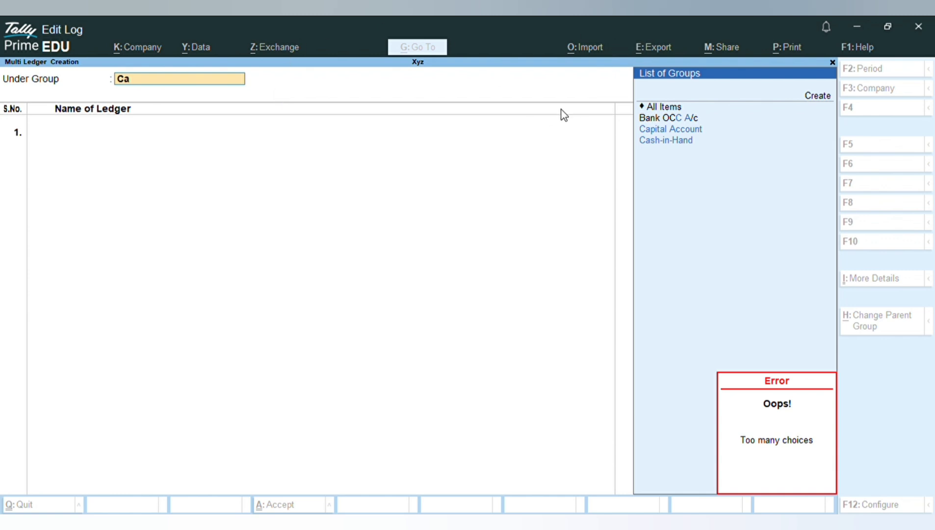
left_click(646, 108)
left_click(646, 108)
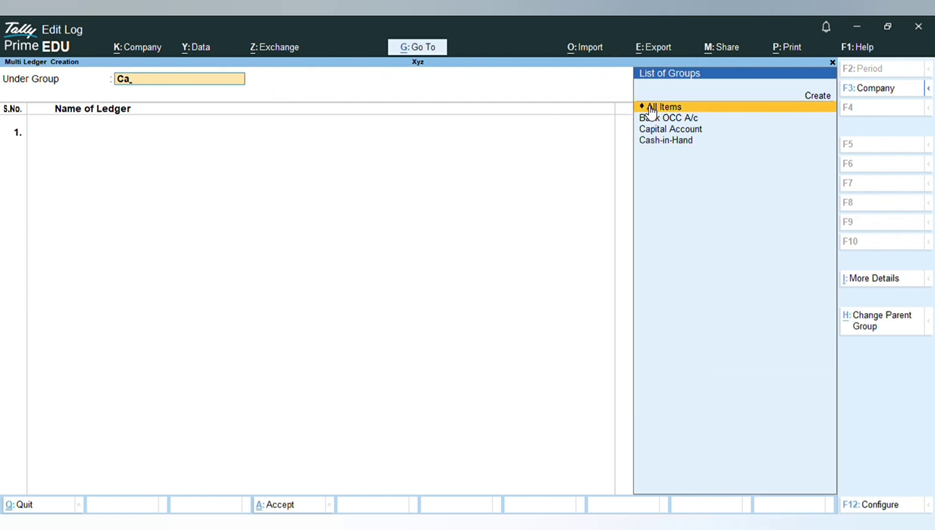
left_click(646, 108)
type("Ca")
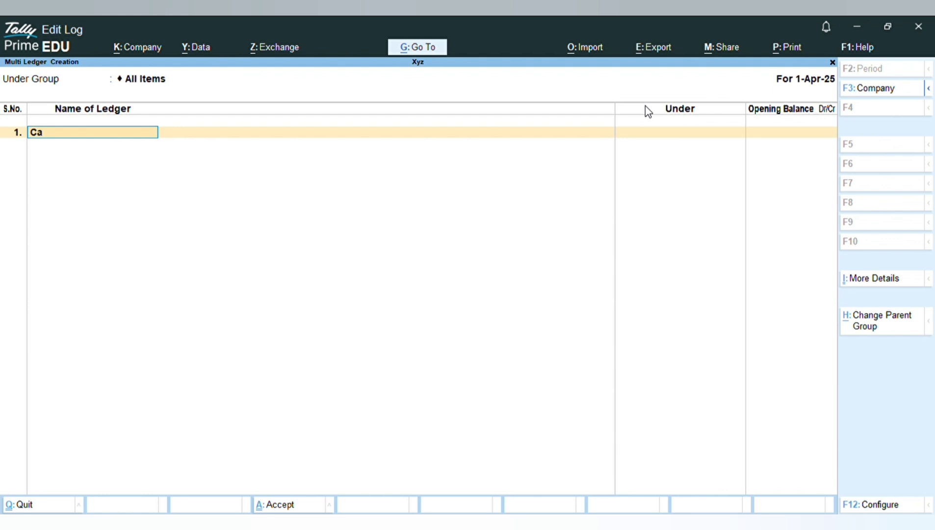
type("pital")
key("Return")
type("Capita")
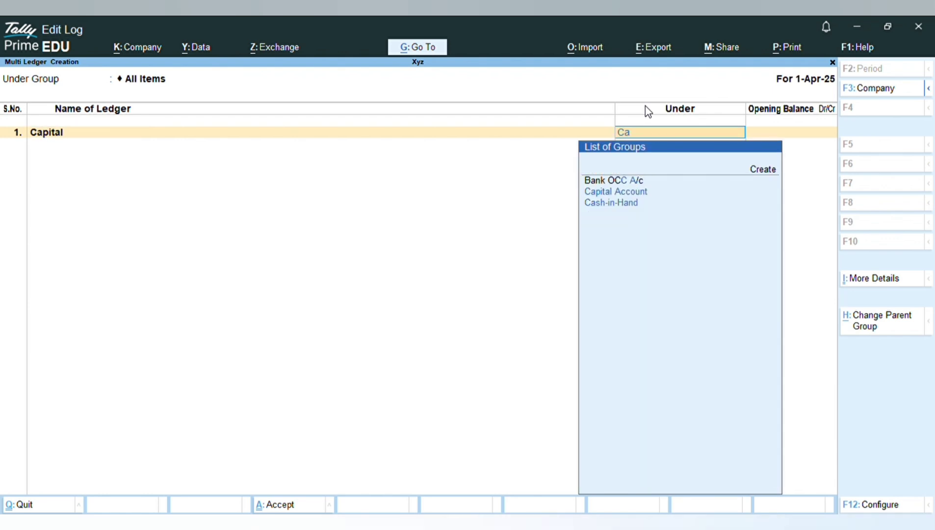
key("Return")
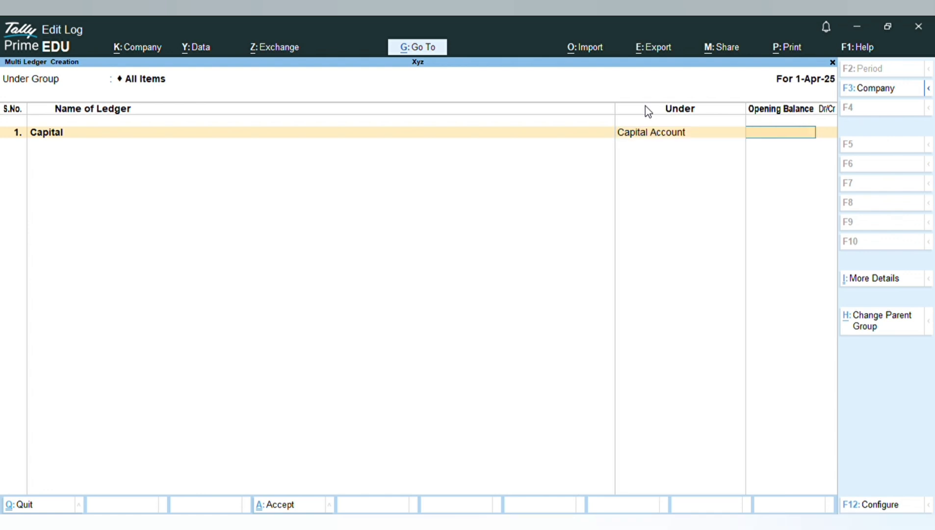
key("Return")
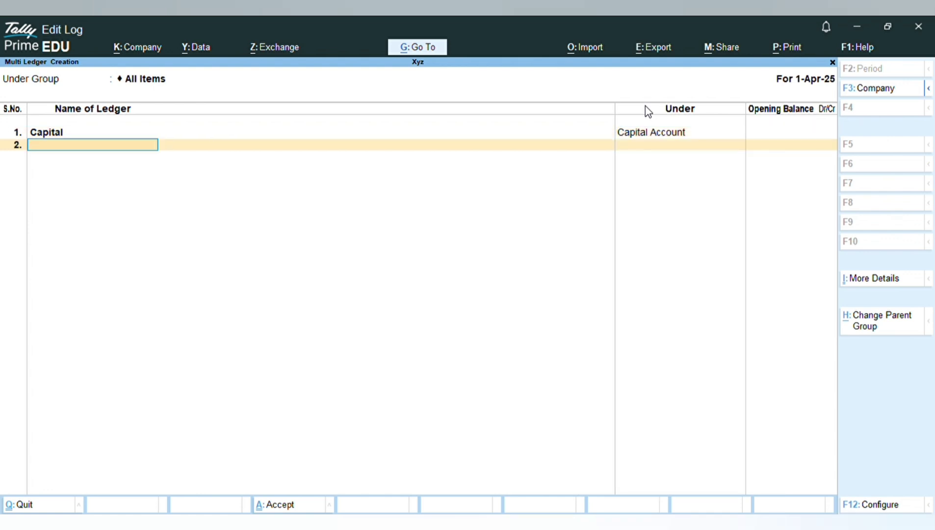
Step: Add a Reserves ledger under Reserves & Surplus
type("Reserves")
key("Return")
type("Reser")
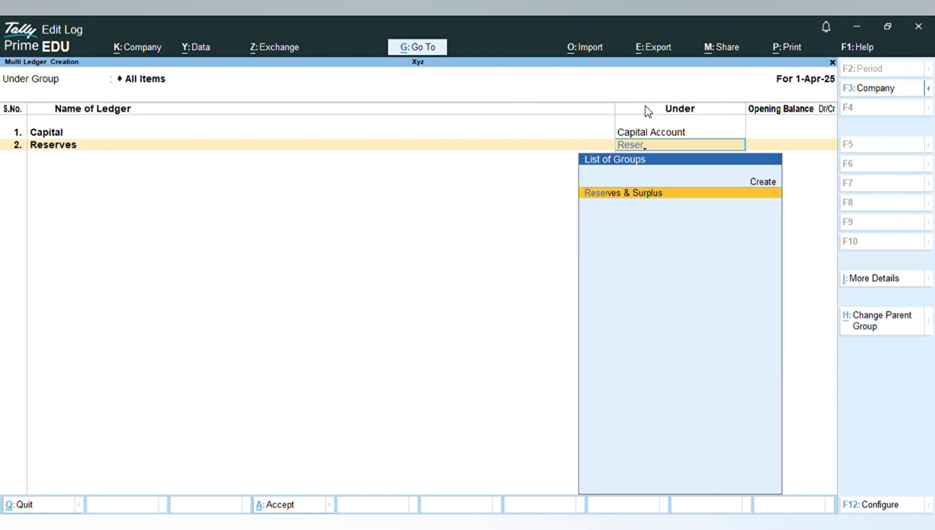
key("Return")
key("Return")
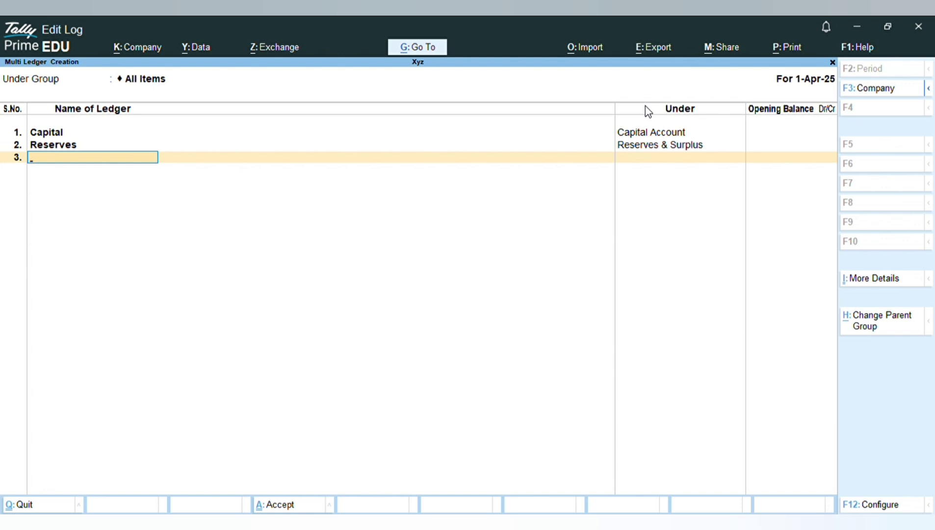
Step: Add a Secured Loan ledger under Secured Loans
type("Secured Loan")
key("Return")
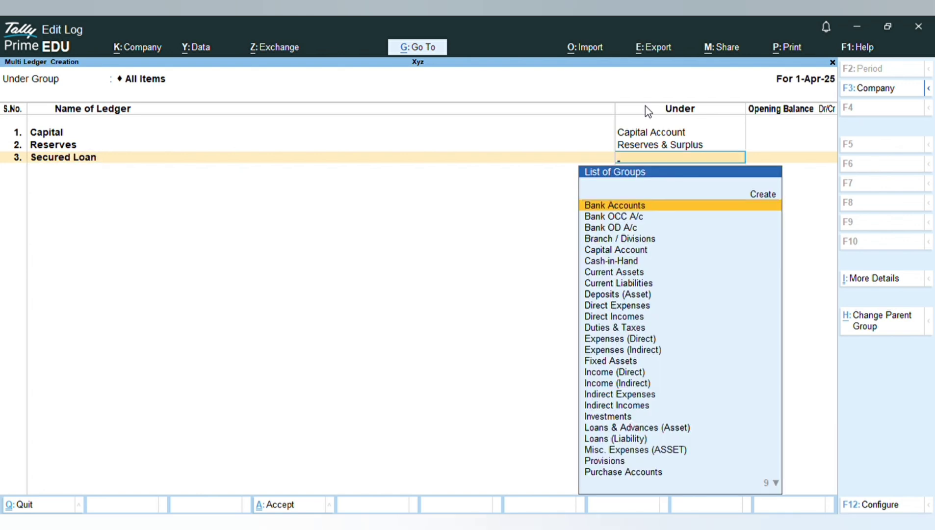
type("Secur")
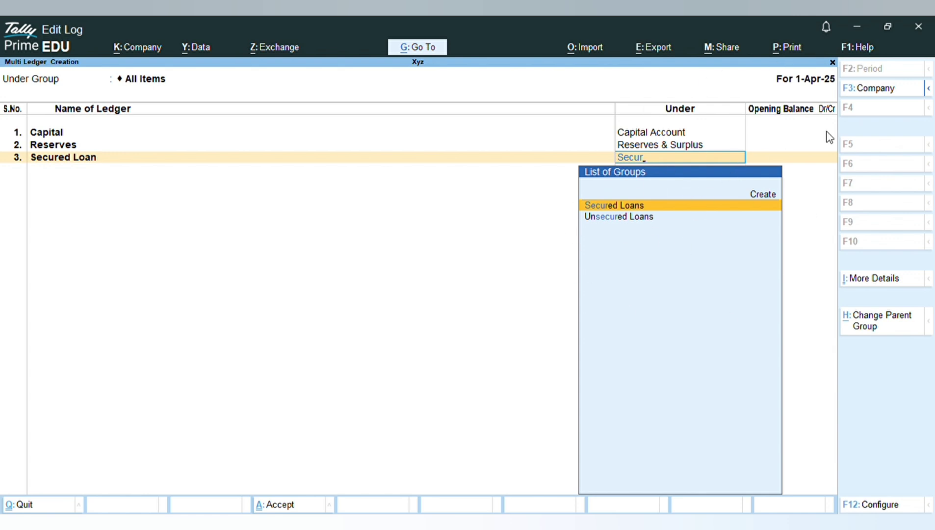
left_click(658, 206)
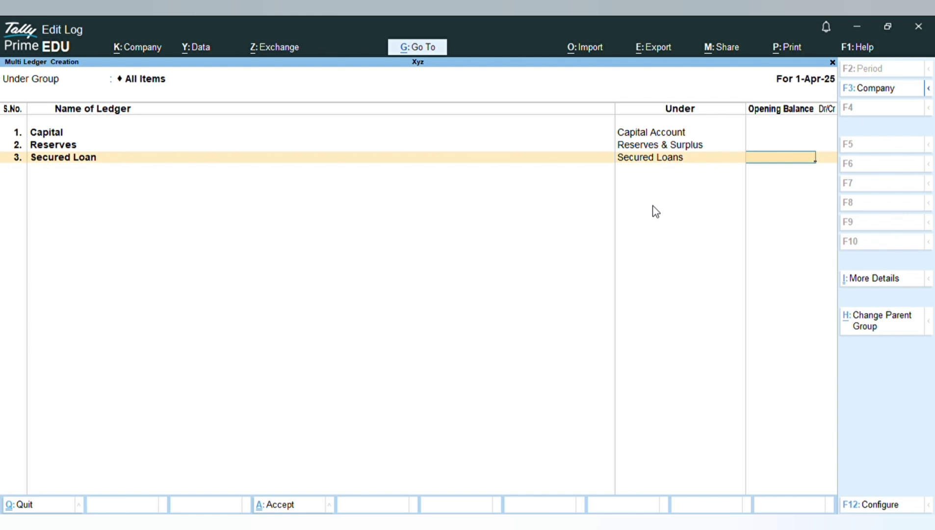
key("Return")
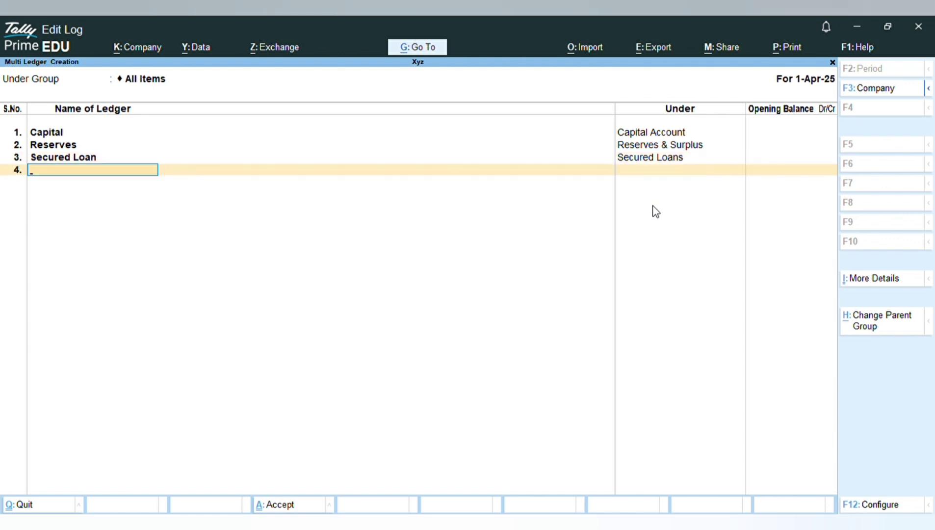
Step: Add an Investment ledger under Investments
type("Investment")
key("Return")
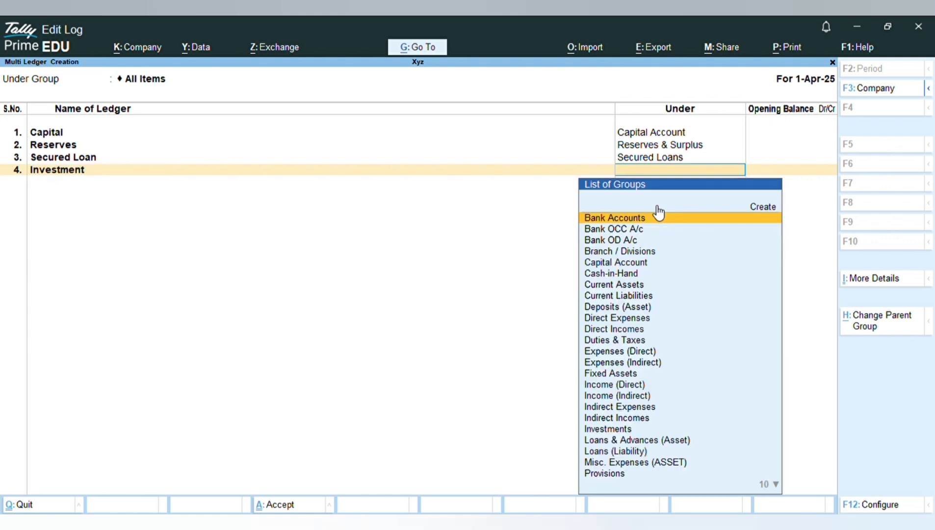
type("inves")
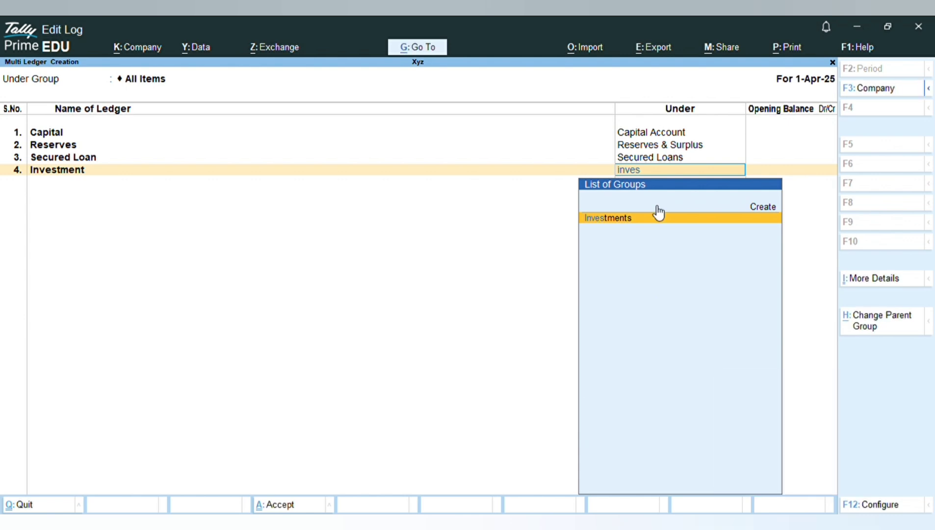
key("Return")
key("Return")
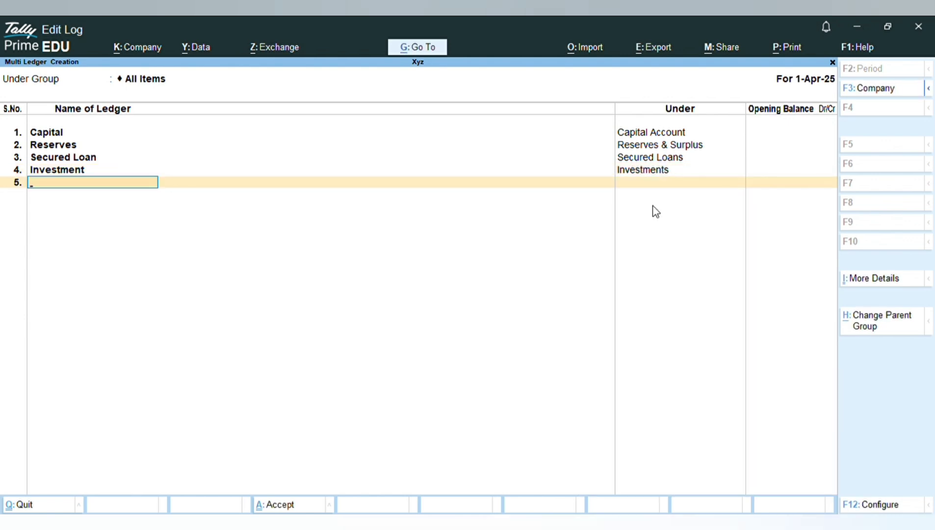
Step: Add a Provision for Tax ledger under Provisions
type("Provision for tax")
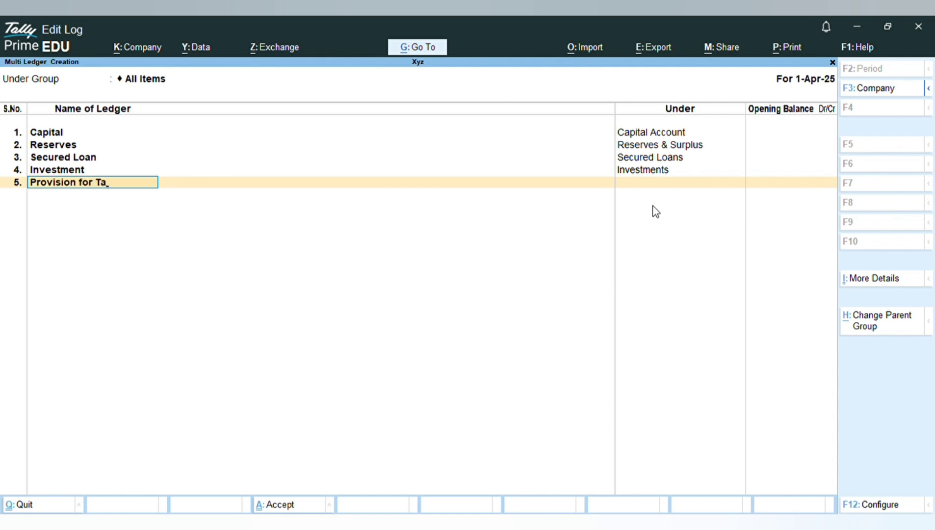
key("Return")
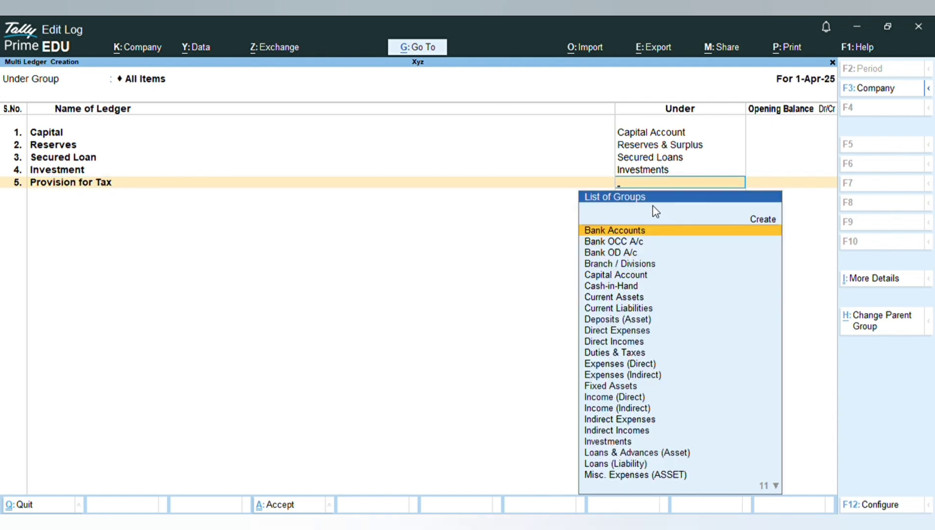
type("Provis")
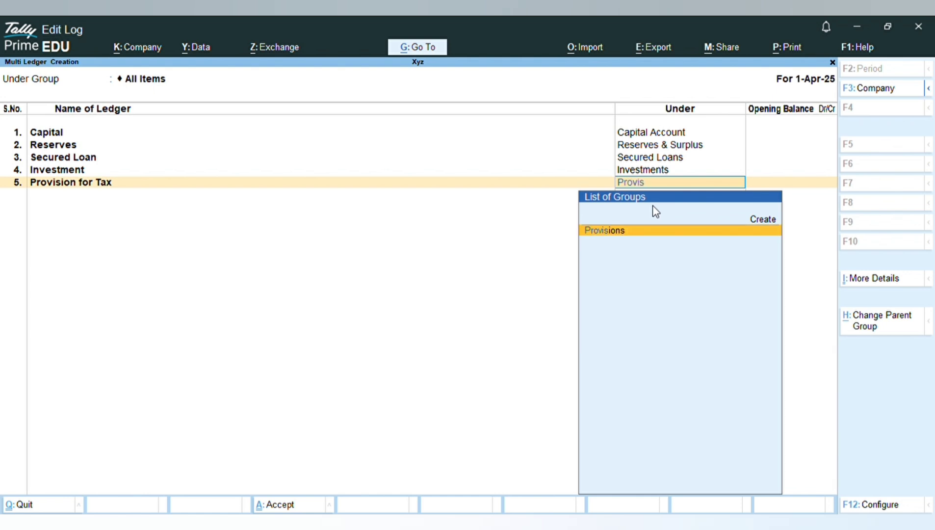
key("Return")
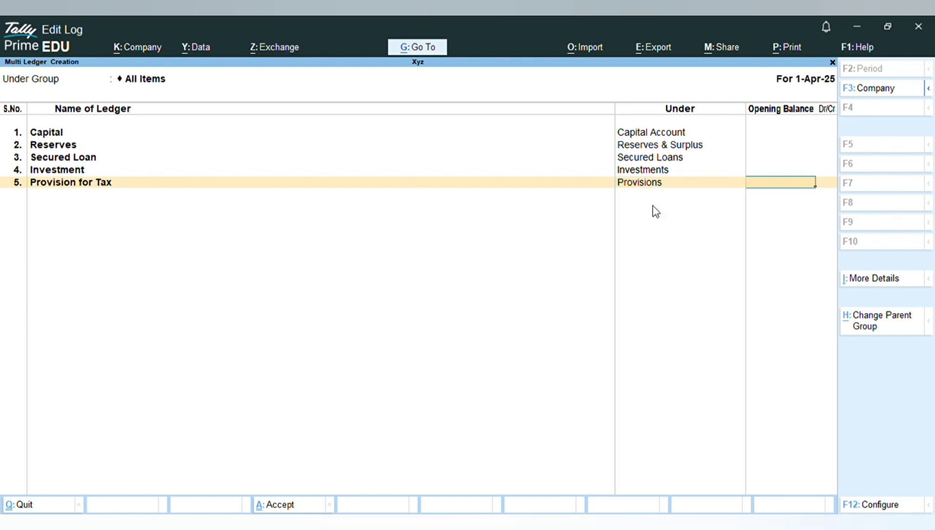
key("Return")
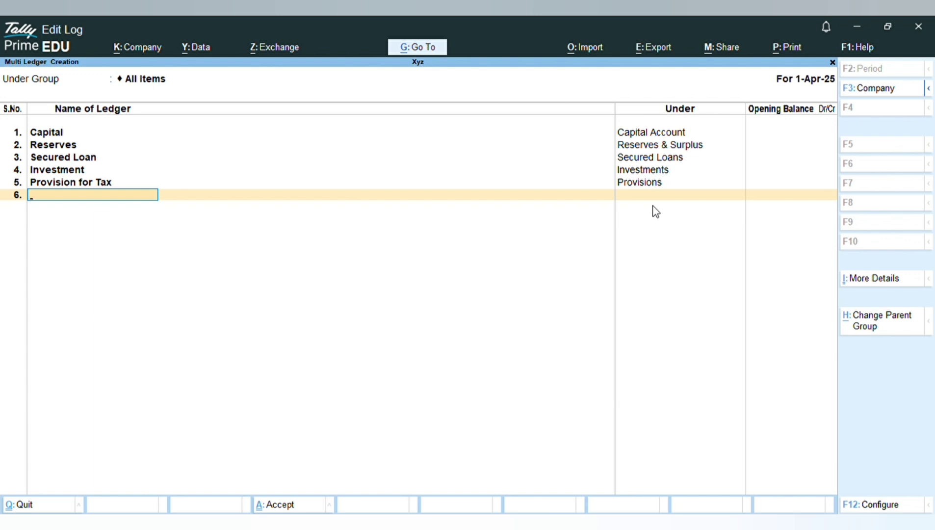
Step: Add a Debentures ledger under Loans (Liability)
type("Debentures")
key("Return")
type("Loan")
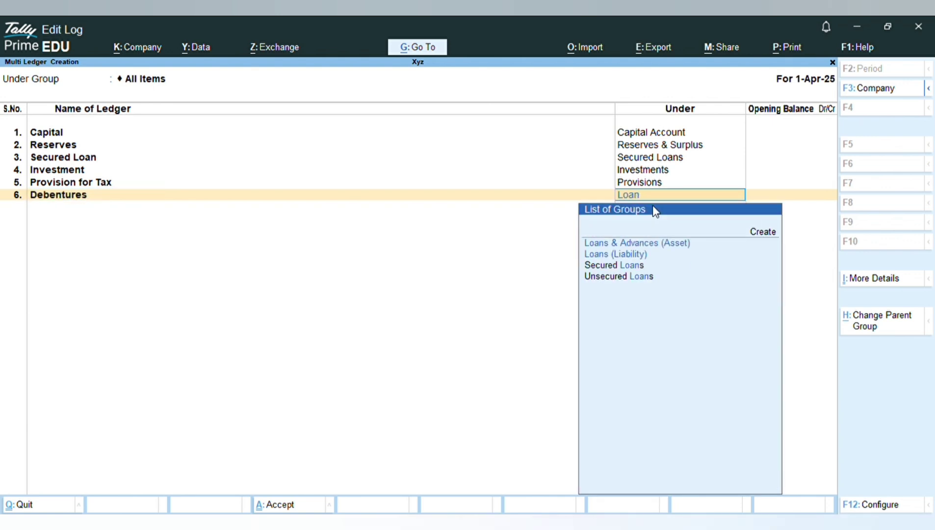
left_click(614, 259)
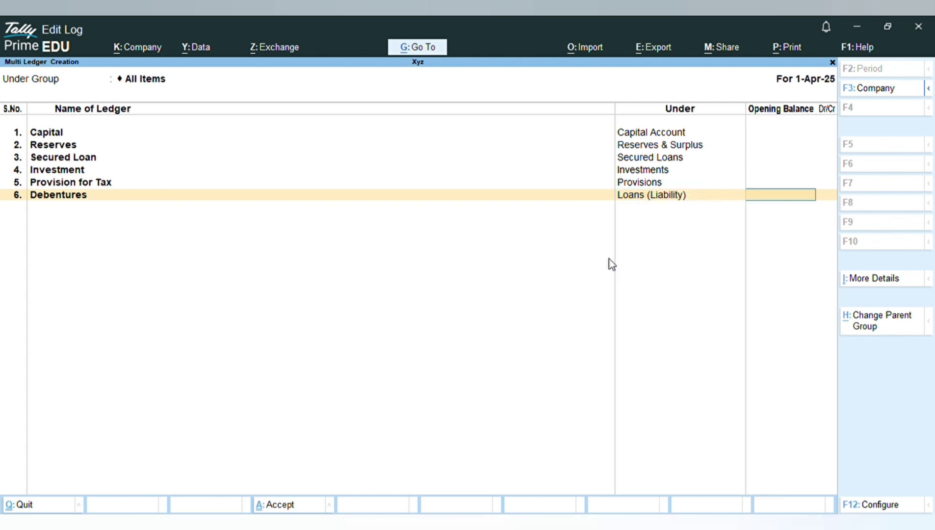
Step: Add a Prepaid Insurance ledger under Misc. Expenses (ASSET)
key("Return")
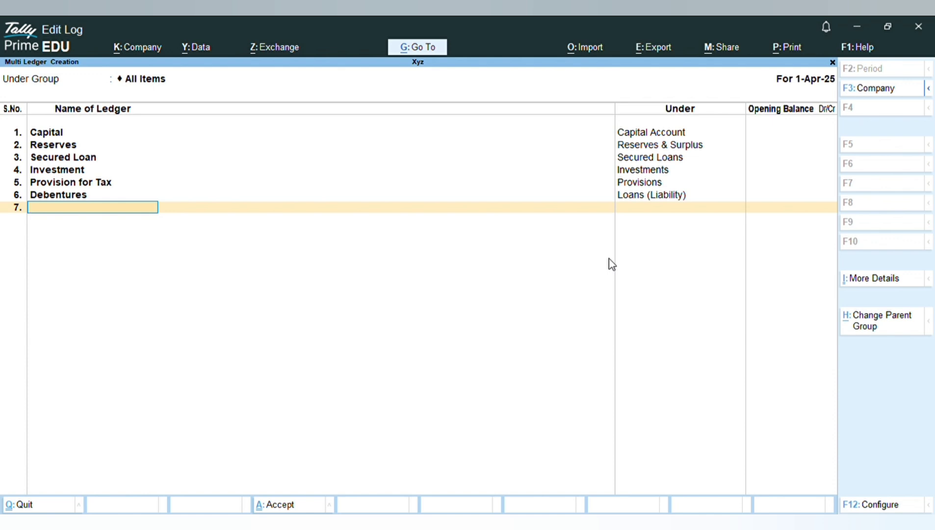
type("Prepaid Insuran")
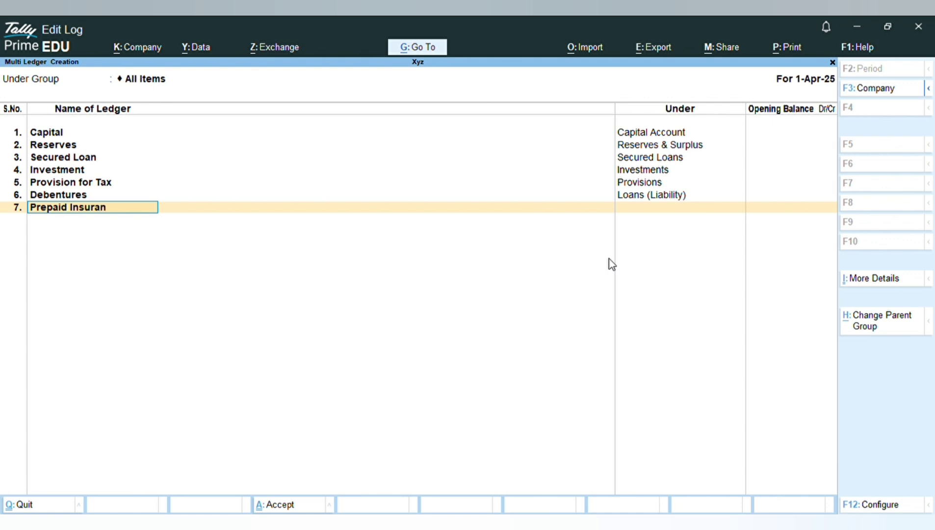
type("ce")
key("Return")
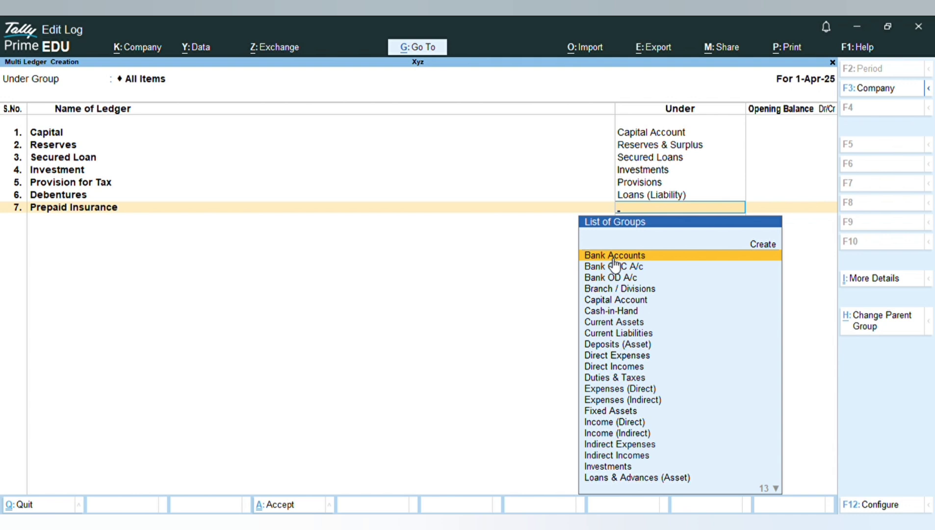
type("Mis")
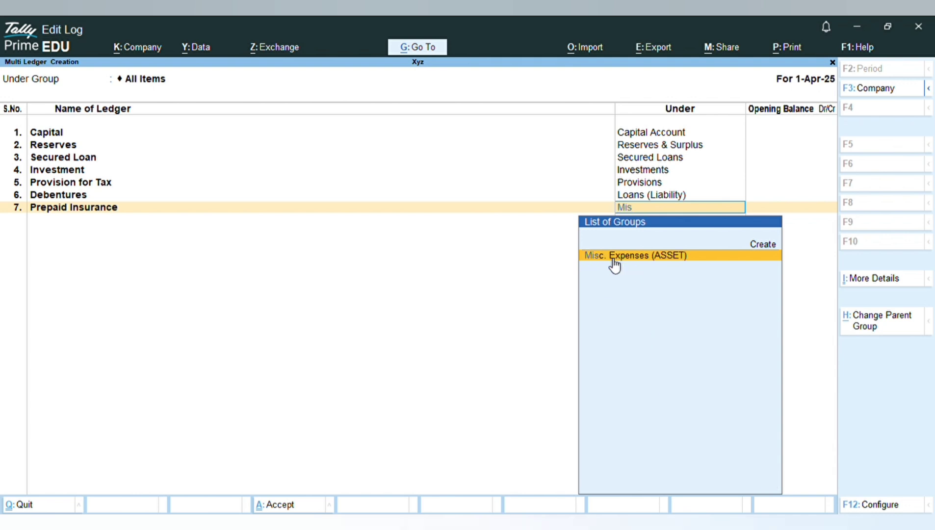
left_click(612, 259)
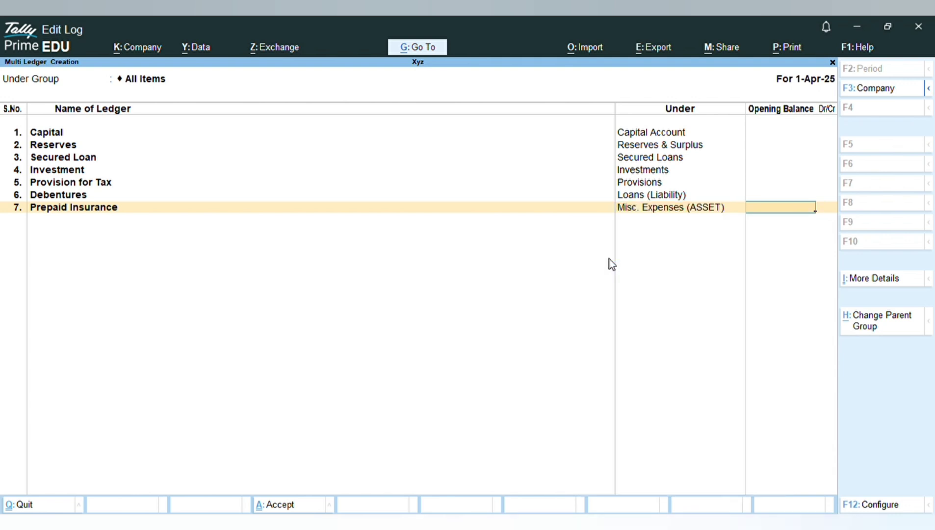
key("Return")
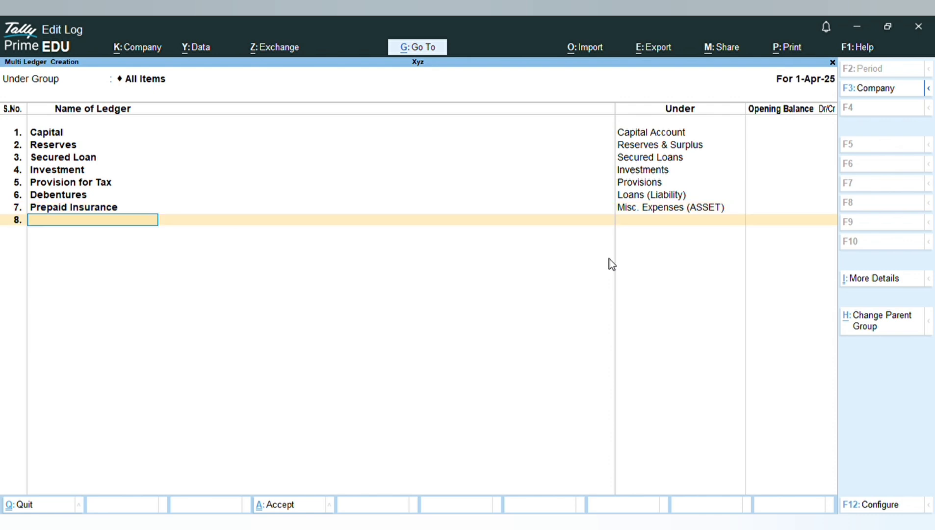
Step: Add a Canara Bank ledger under Bank Accounts
type("Canara Bank")
key("Return")
type("B")
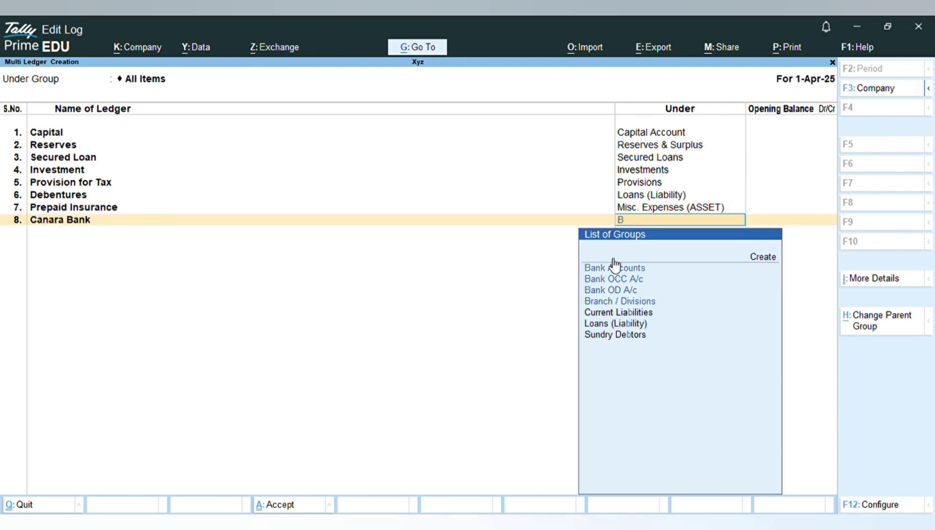
type("ank")
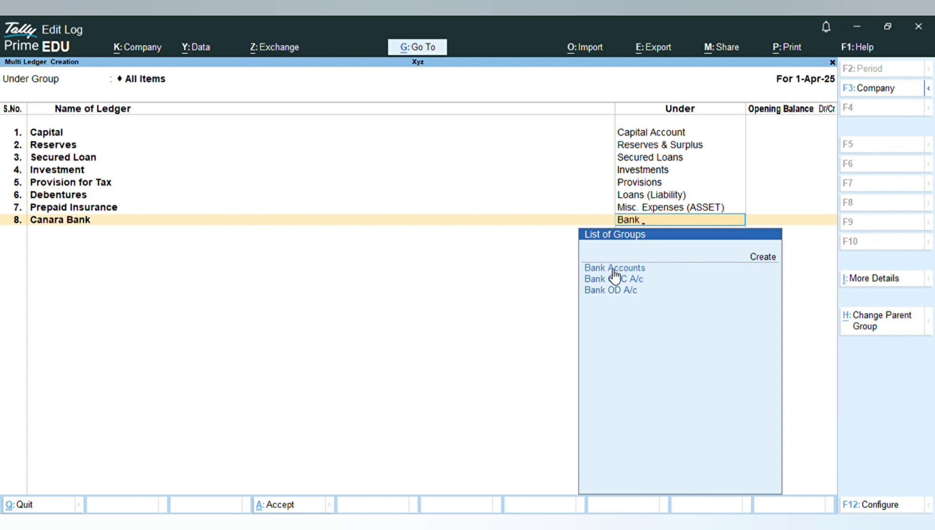
left_click(615, 269)
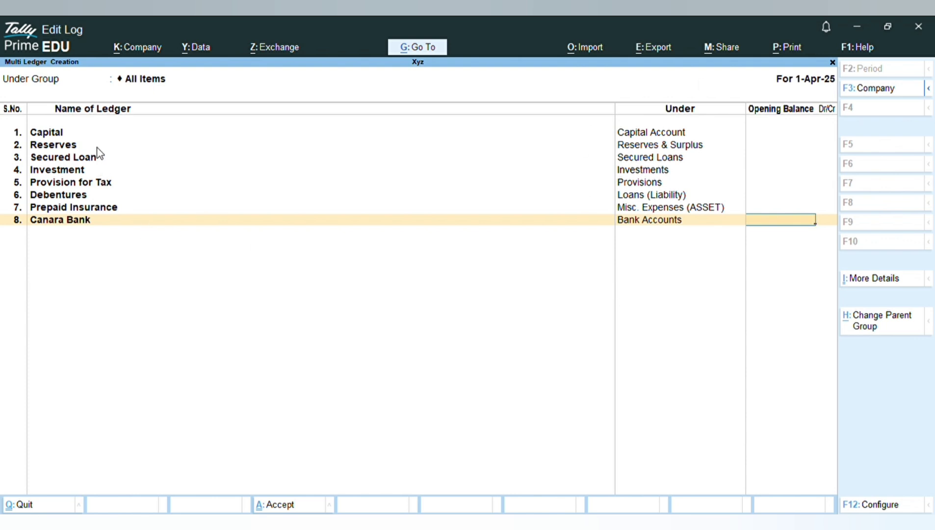
Step: Review the entered ledgers and accept the multi-ledger creation
key("Up")
key("Up")
key("Up")
key("Up")
key("Up")
key("Up")
key("Up")
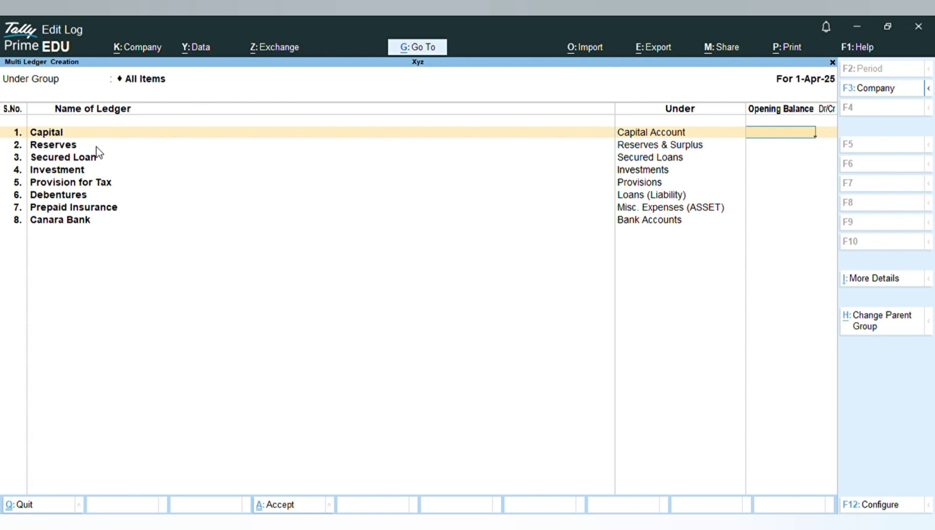
key("Down")
key("Down")
key("Down")
key("Down")
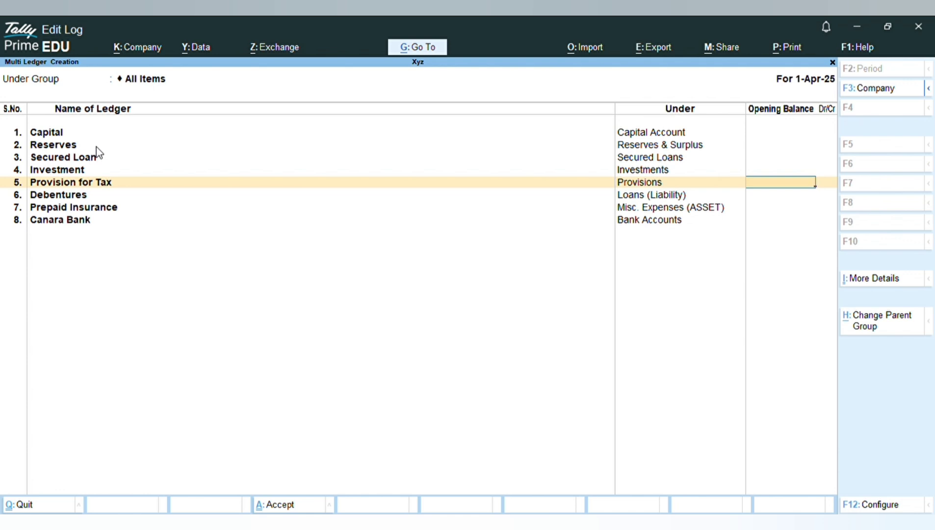
key("Return")
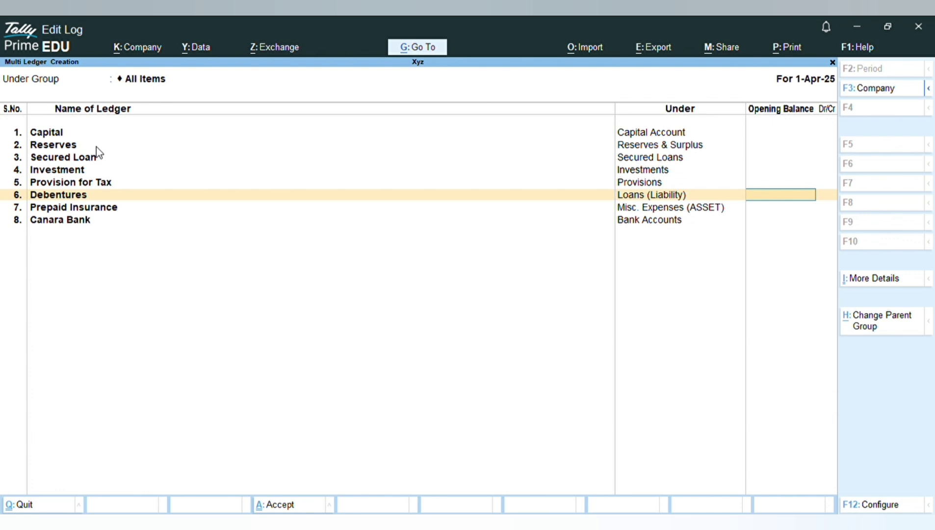
key("Return")
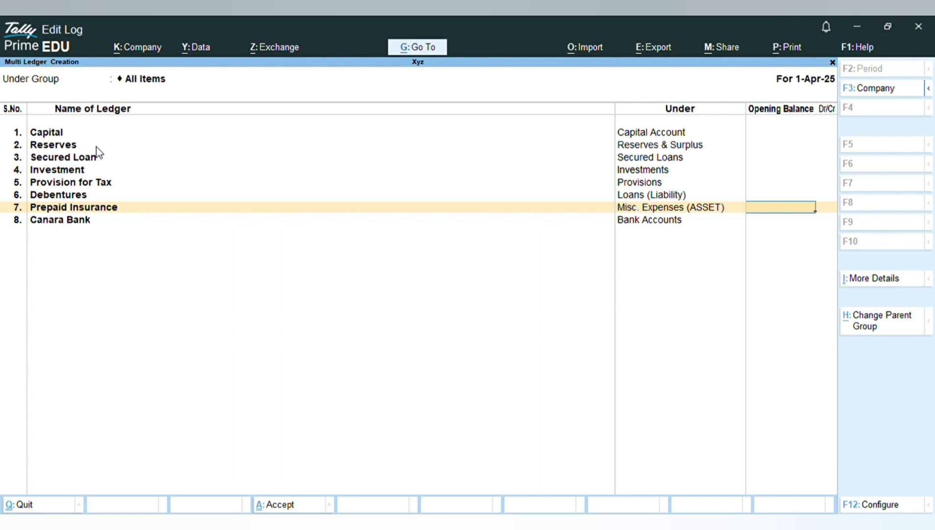
key("Return")
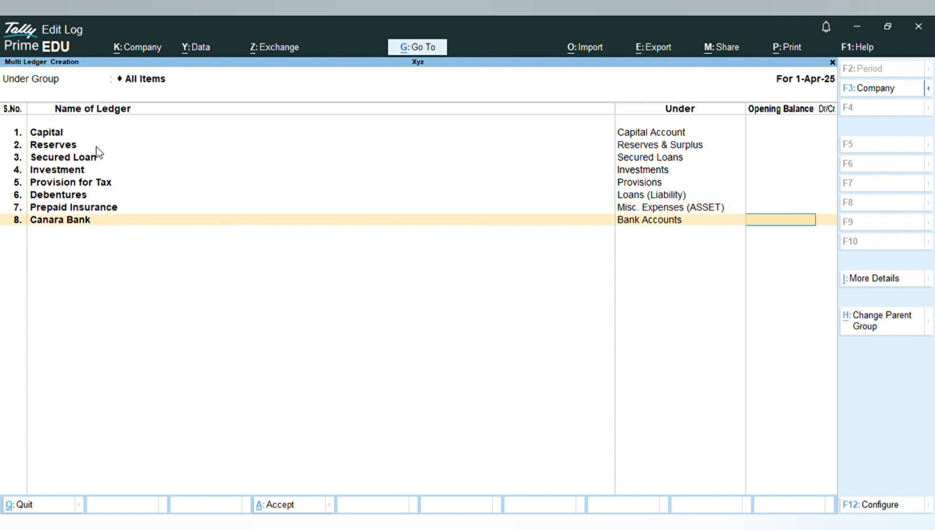
key("Return")
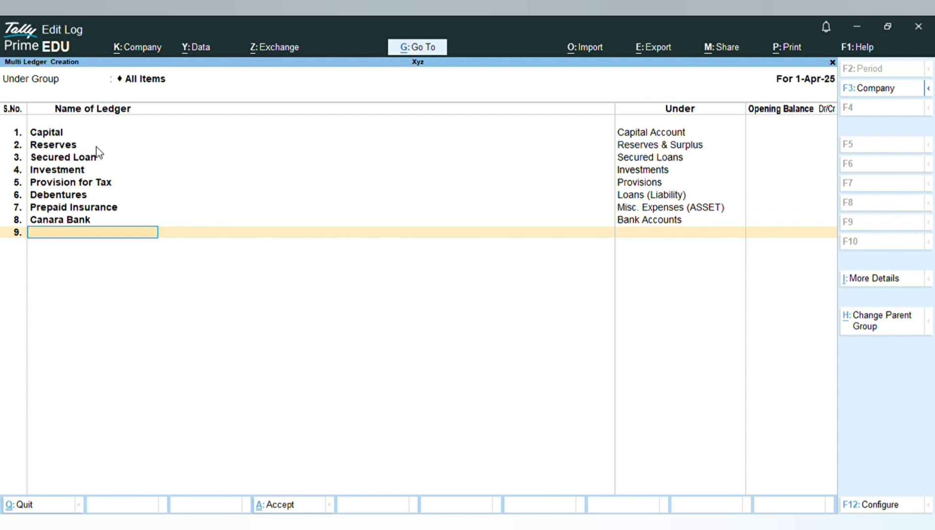
key("Return")
key("Return")
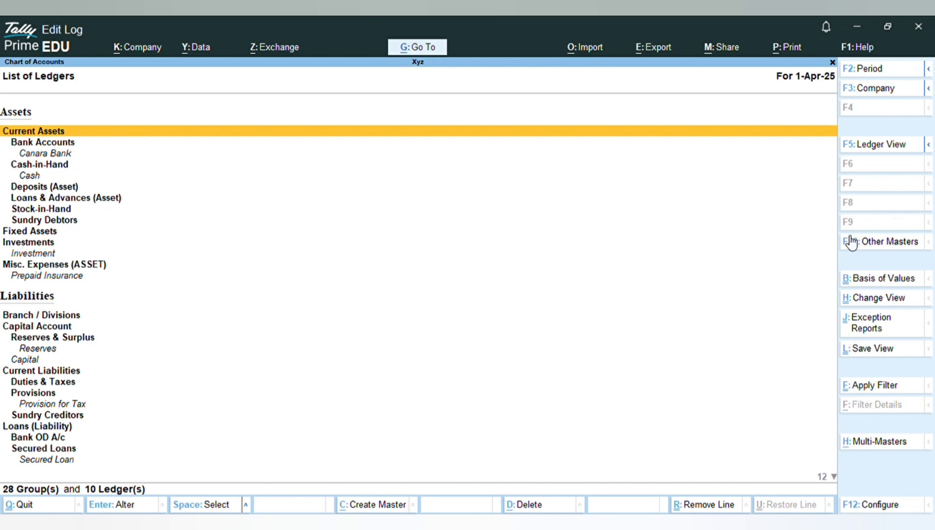
Step: Open multi-ledger alteration for All Items and review the existing ledgers and their groups
left_click(887, 444)
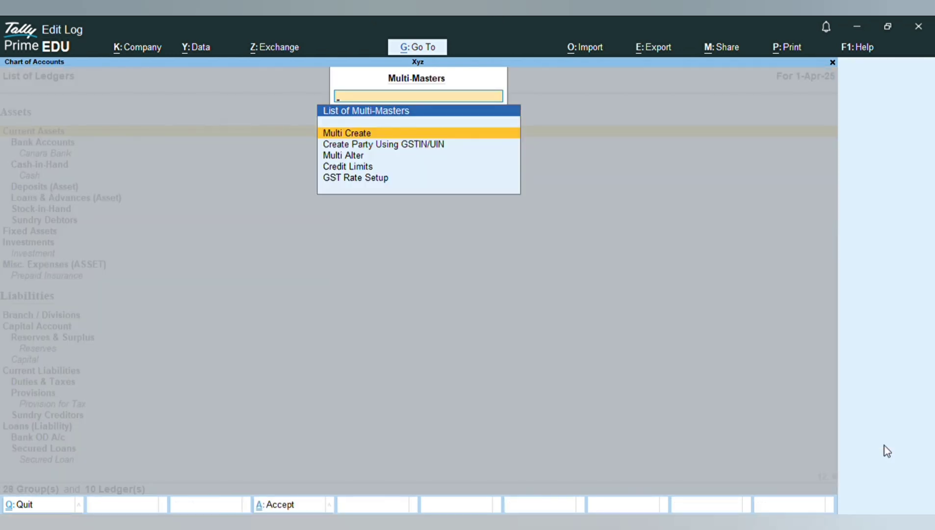
left_click(371, 156)
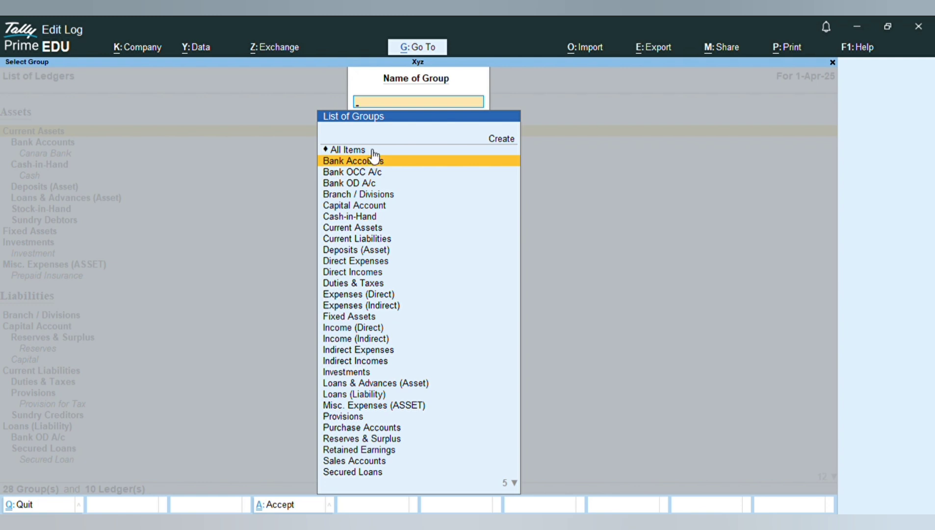
left_click(367, 150)
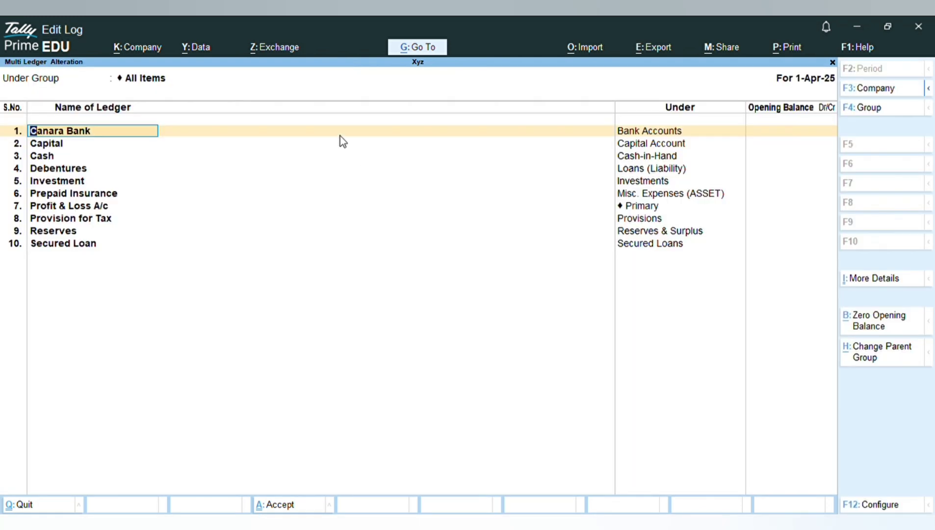
key("Down")
key("Down")
key("Down")
key("Down")
key("Down")
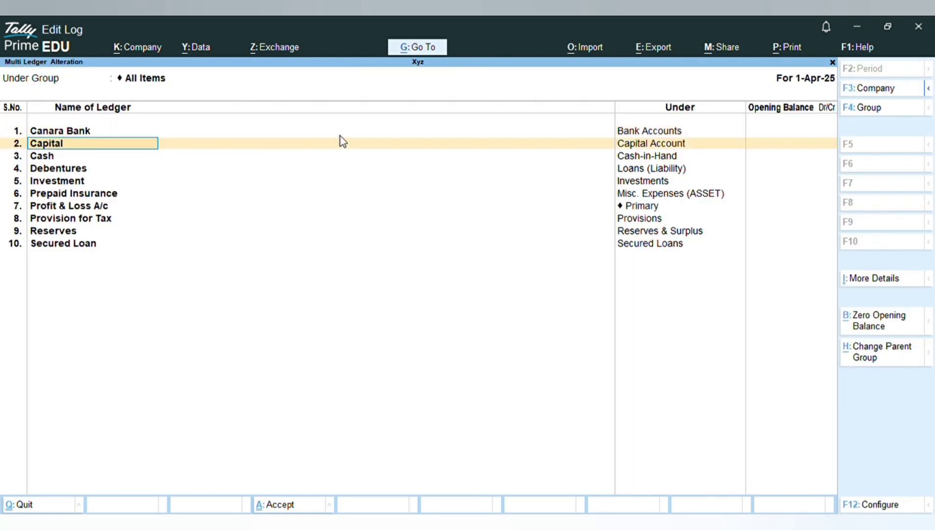
key("Down")
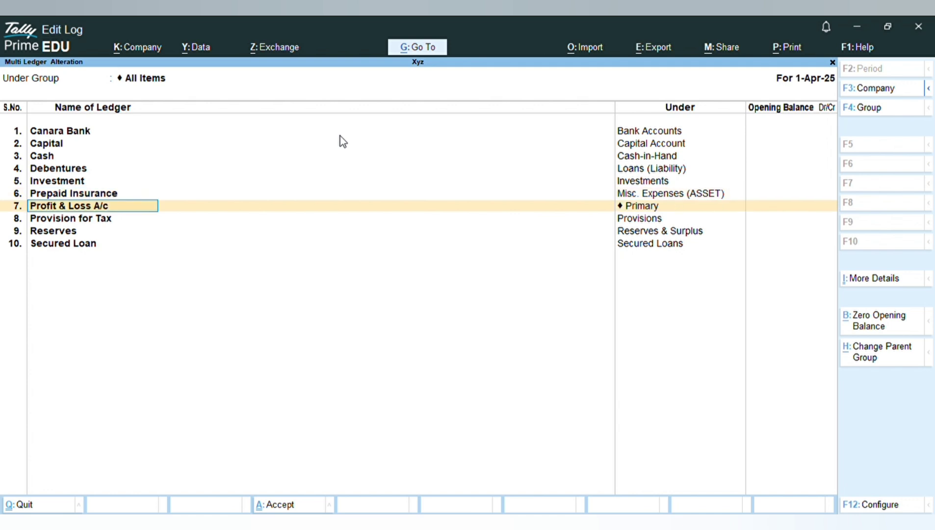
key("Up")
key("Up")
key("Up")
key("Up")
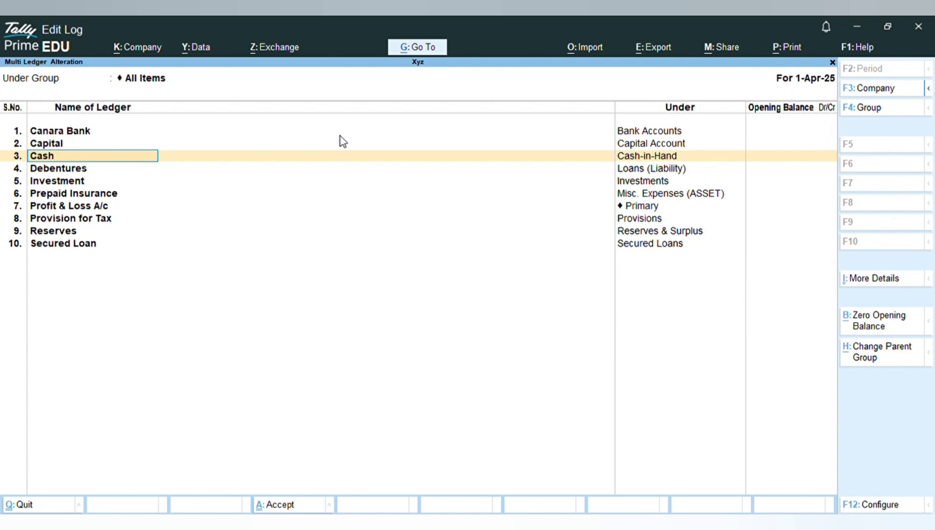
key("Down")
key("Down")
key("Down")
key("Down")
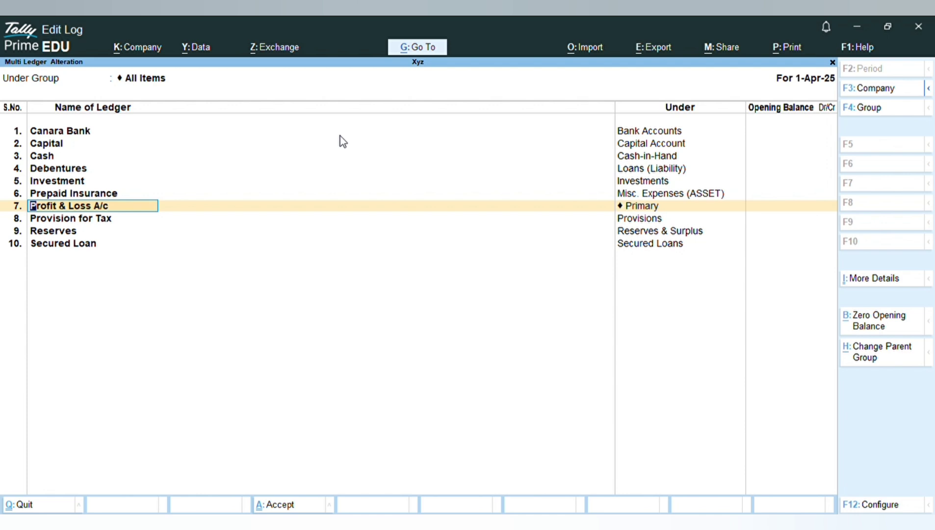
Step: Add two customer ledgers, each with a person's name, under Sundry Debtors
key("Down")
key("Down")
key("Down")
key("Down")
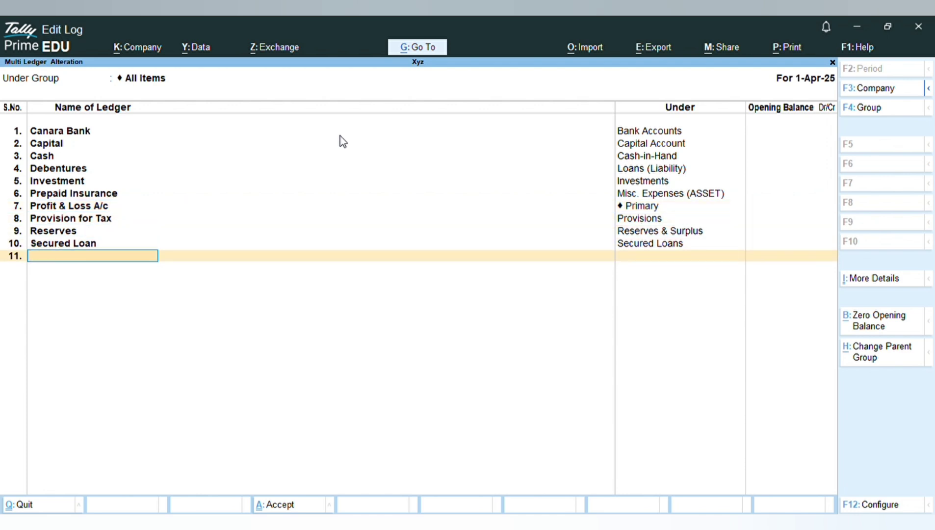
type("Ram")
key("Return")
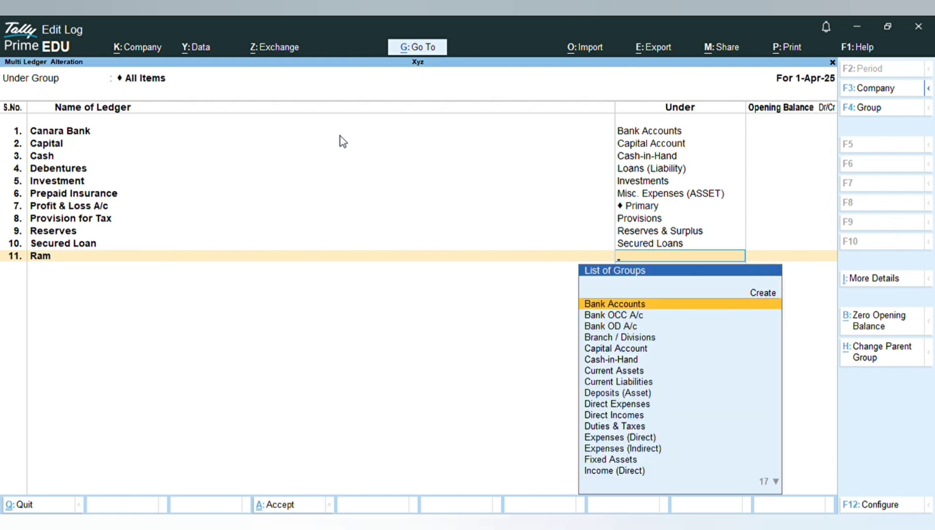
type("Sundry")
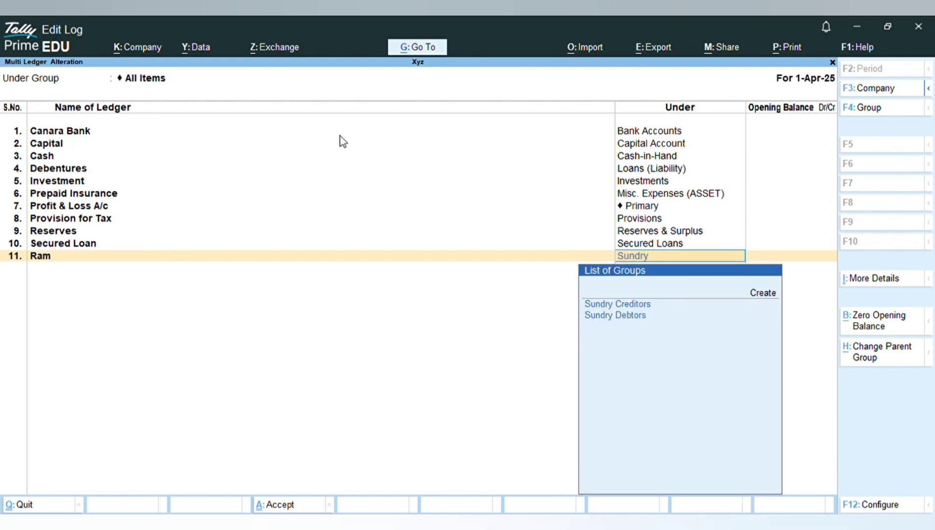
type(" de")
key("Return")
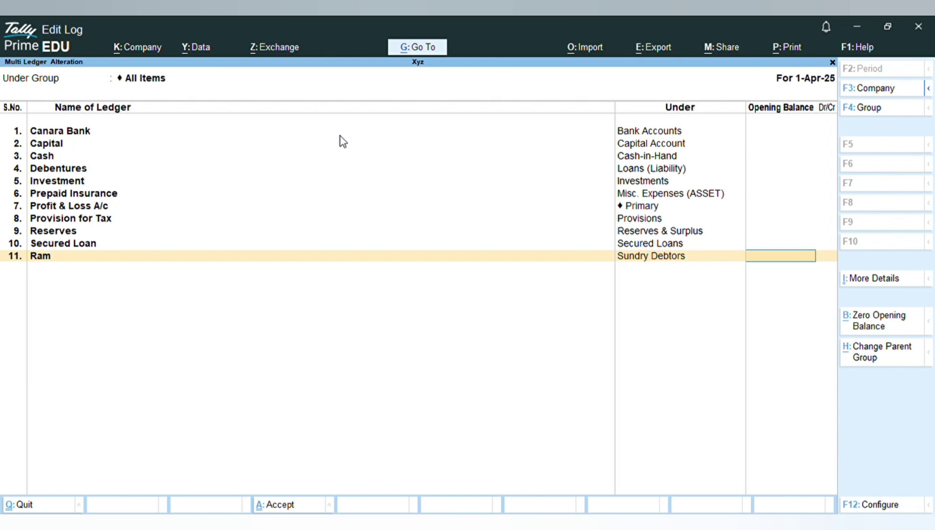
key("Return")
type("Shyam")
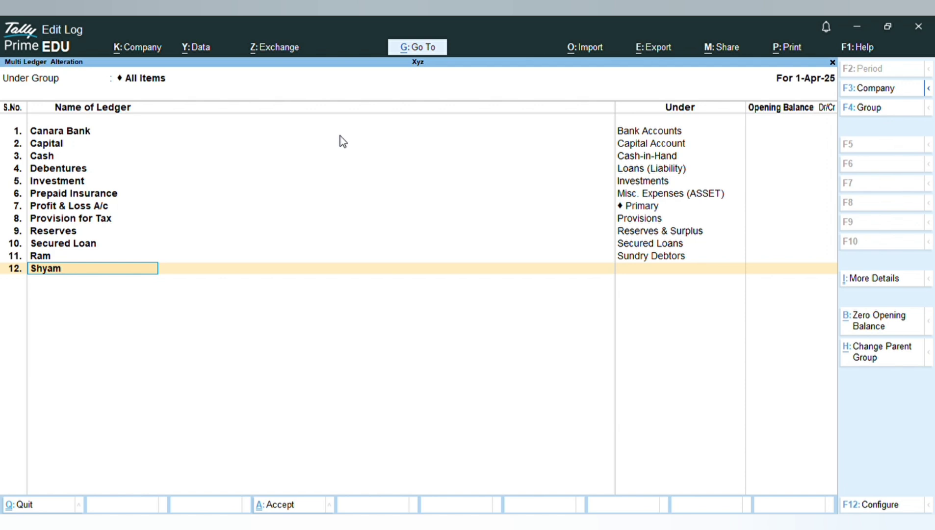
key("Return")
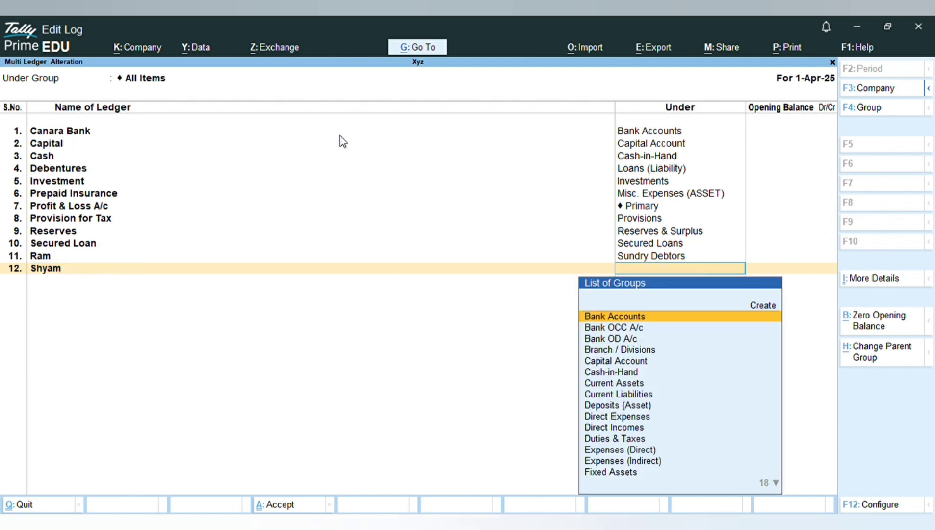
type("Debt")
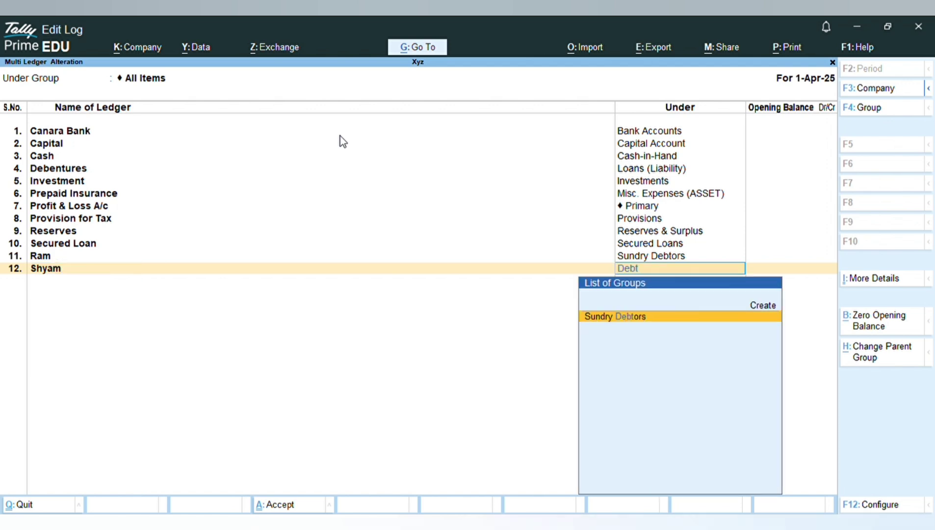
key("Return")
Step: Add a supplier ledger with a person's name under Sundry Creditors
key("Return")
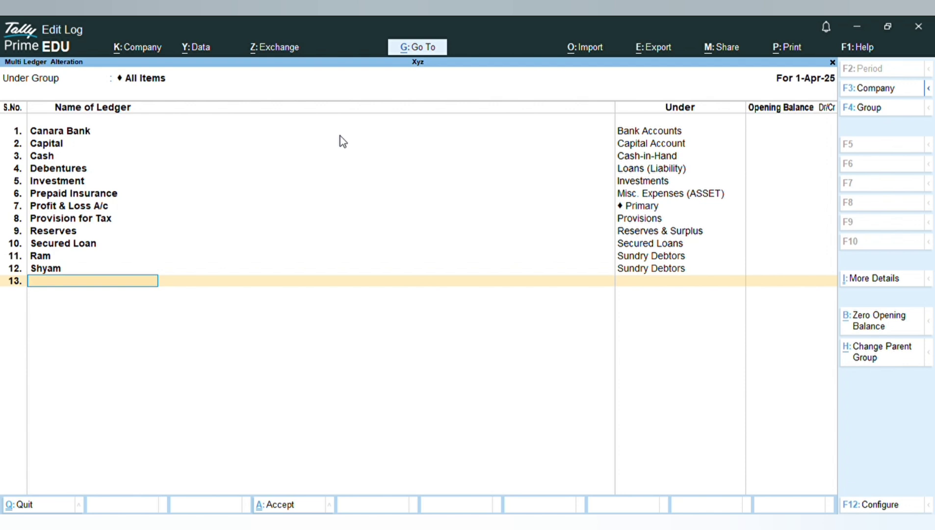
type("Rinku")
key("Return")
type("Cred")
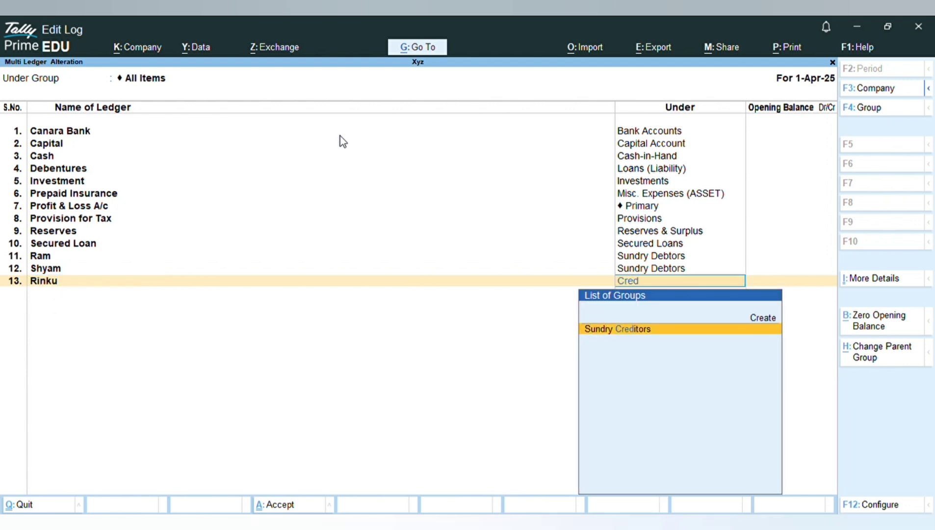
key("Return")
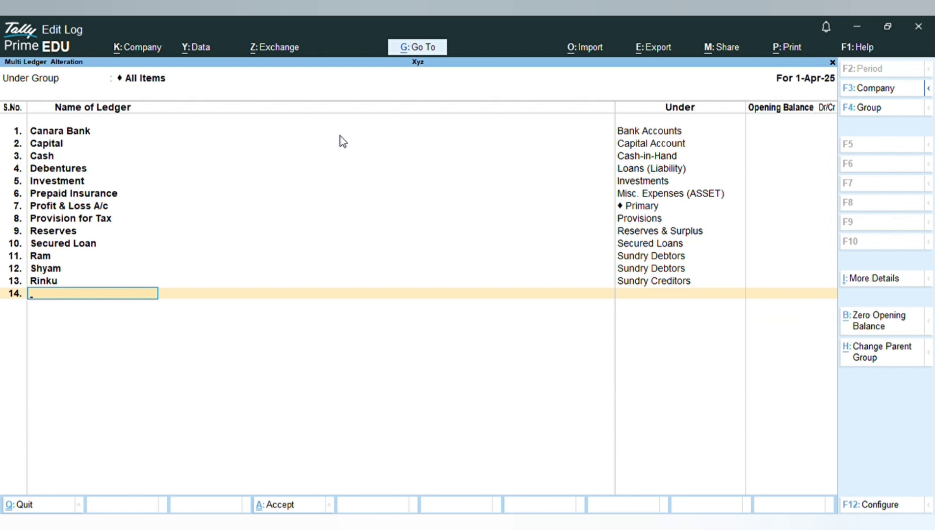
left_click(690, 267)
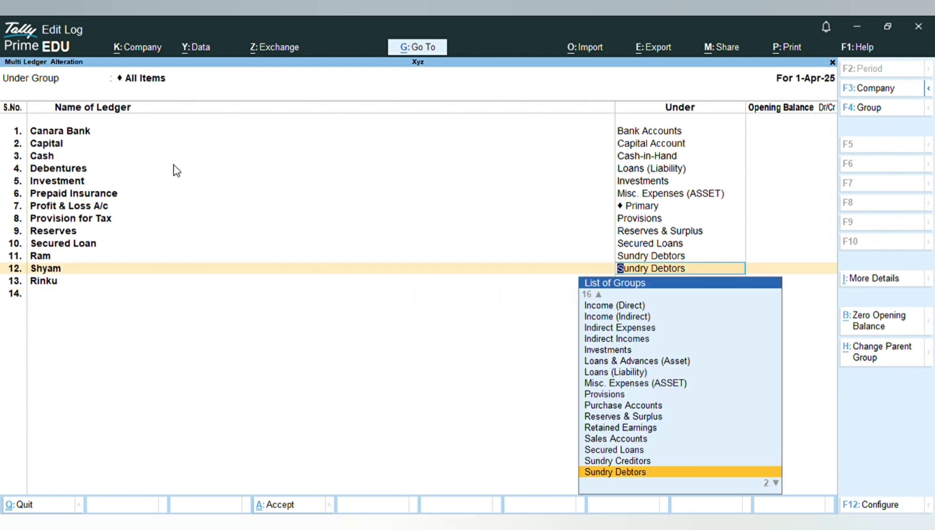
left_click(35, 284)
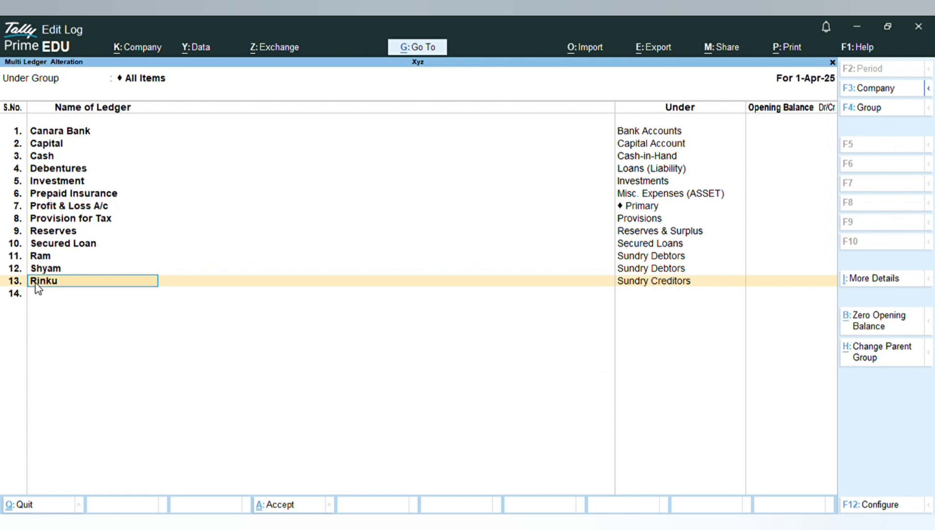
Step: Accept the multi-ledger alteration to save the new party ledgers
key("Down")
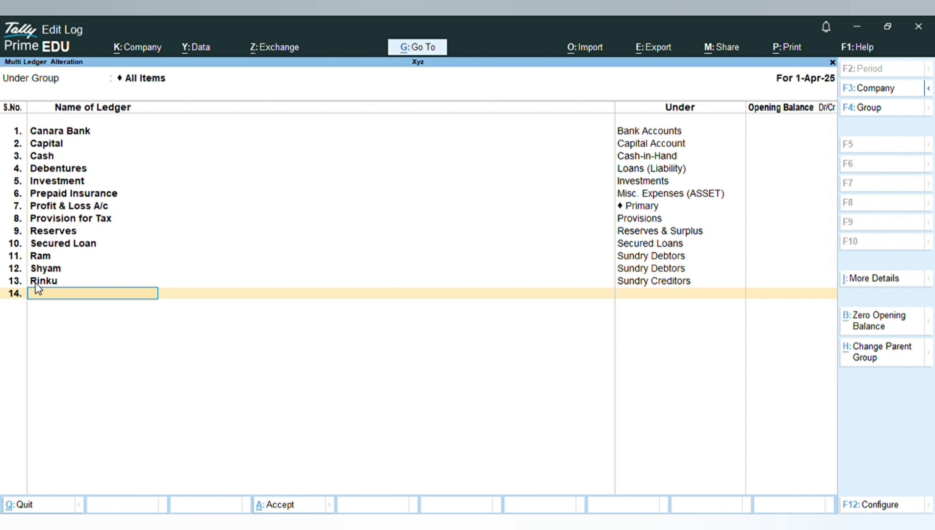
key("Return")
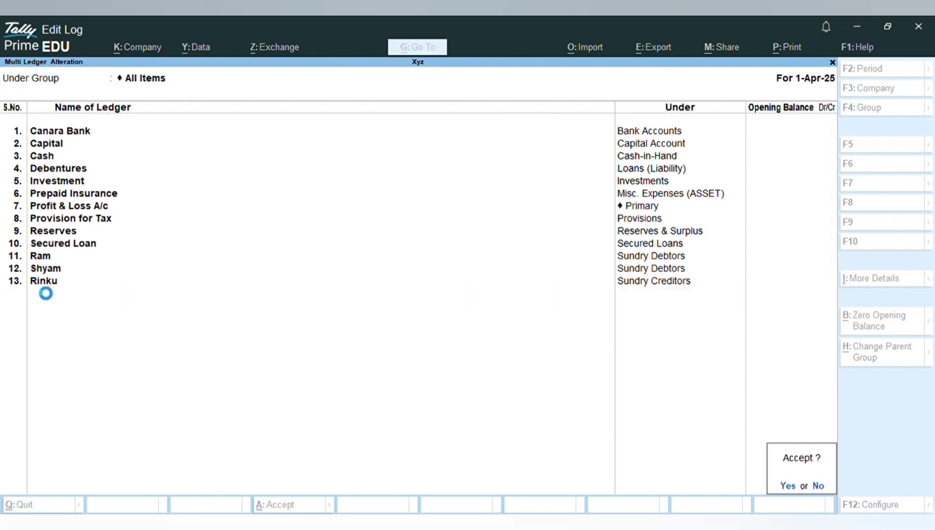
key("Return")
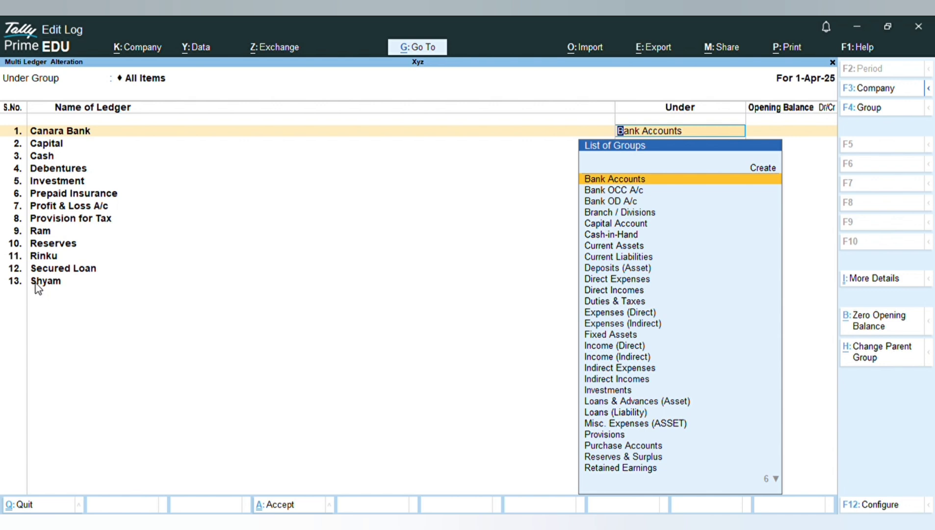
Step: Review the re-sorted ledger list and the groups assigned to each ledger
key("Return")
key("Return")
key("Down")
key("Down")
key("Down")
key("Down")
key("Down")
key("Down")
key("Down")
key("Down")
key("Down")
key("Down")
key("Down")
key("Down")
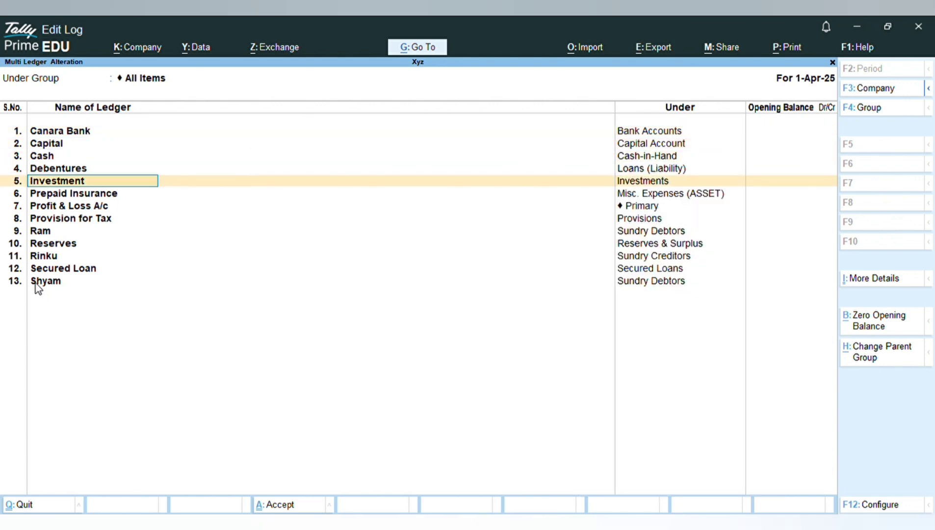
key("Return")
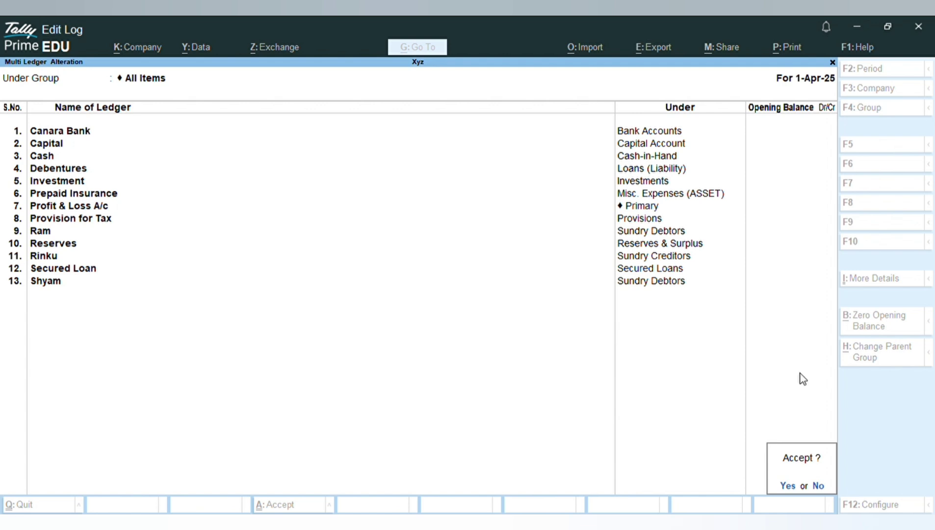
key("Escape")
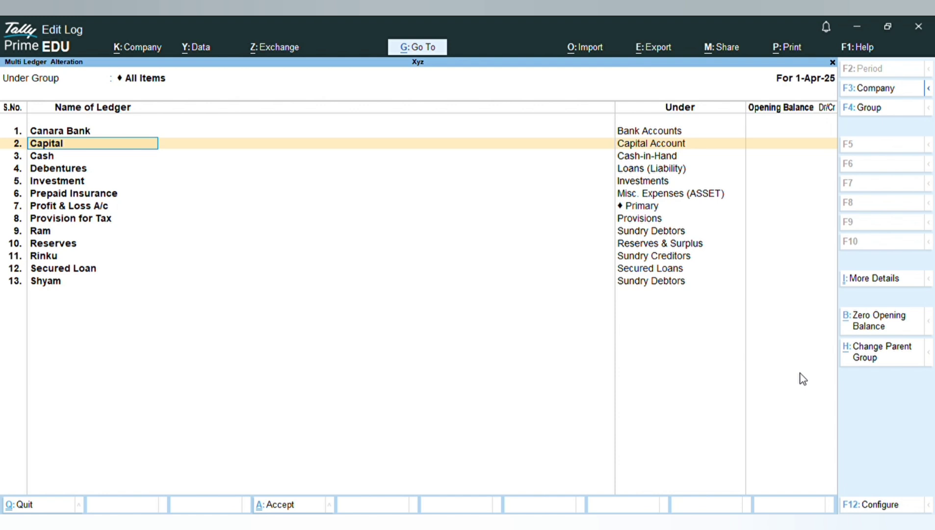
Step: Quit multi-ledger alteration and return to the Gateway of Tally
key("BackSpace")
key("Escape")
key("y")
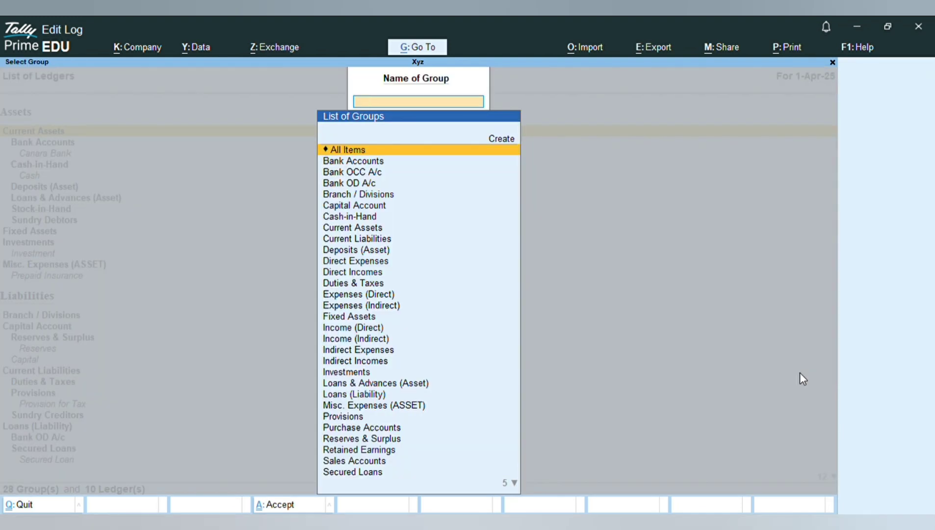
key("Escape")
key("Escape")
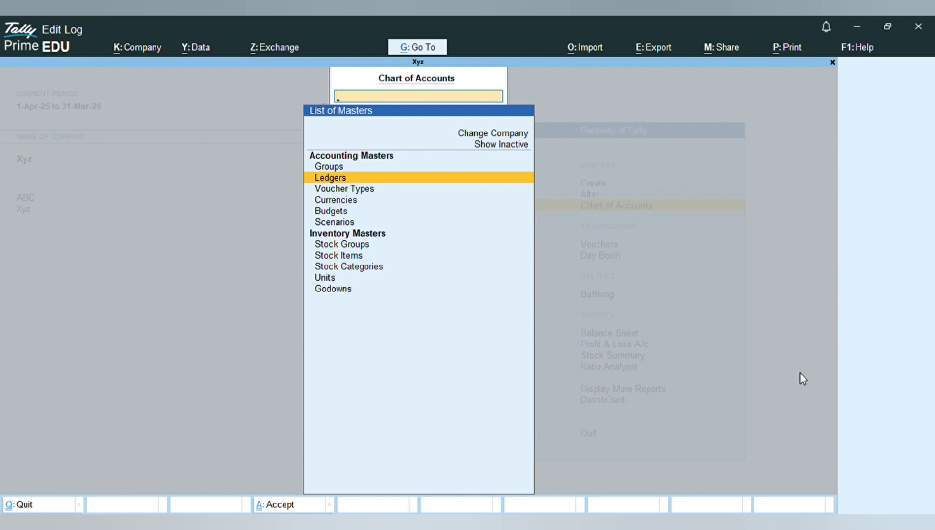
key("Escape")
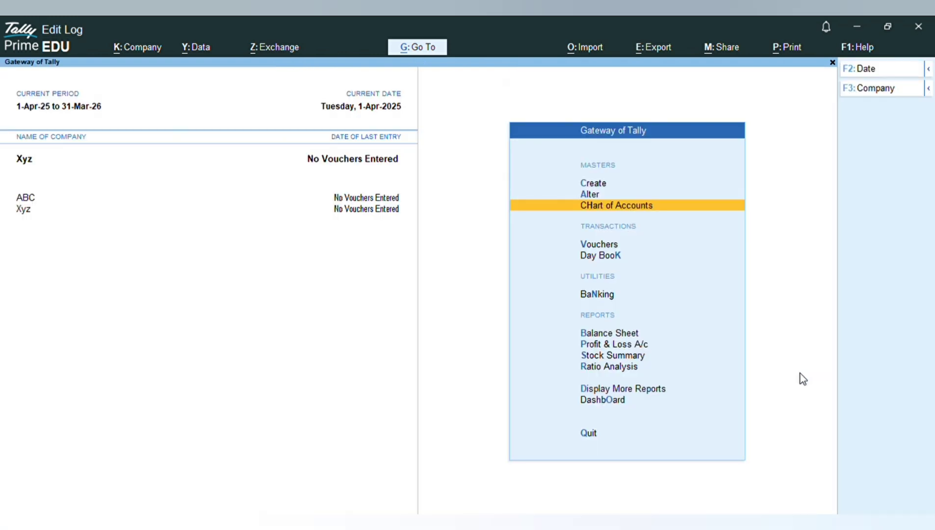